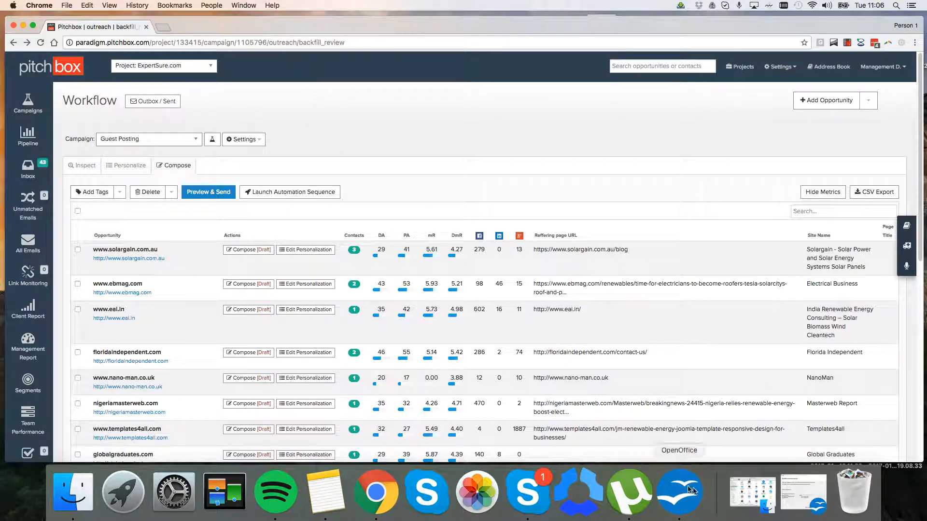
Switch to OpenOffice Writer and read the email personalization rules, especially the first rule on site and recipient names
click(679, 492)
drag(510, 56, 418, 35)
drag(363, 173, 278, 163)
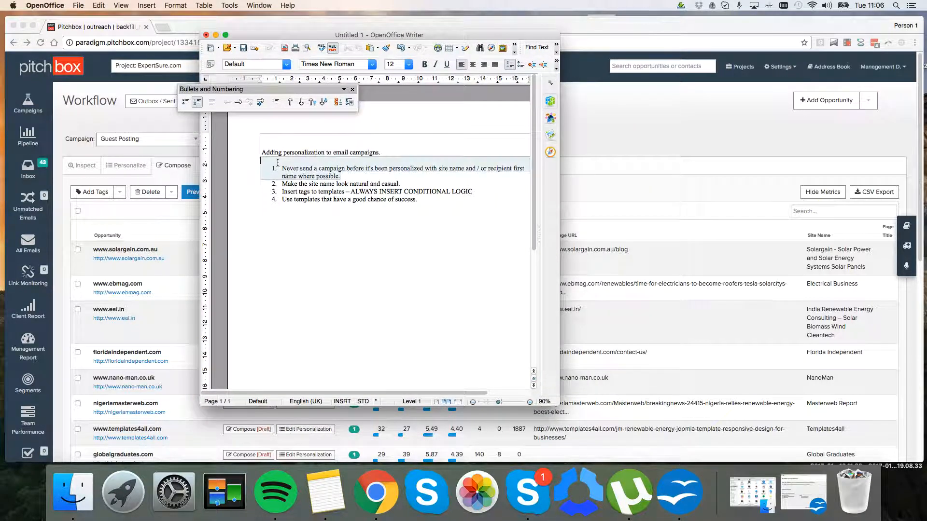
drag(372, 178, 320, 169)
click(392, 171)
drag(385, 170, 447, 179)
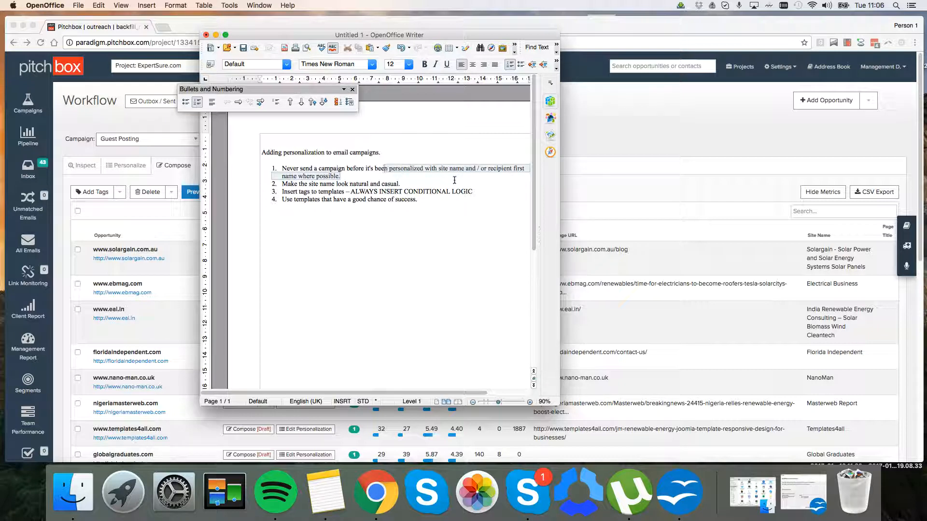
click(461, 181)
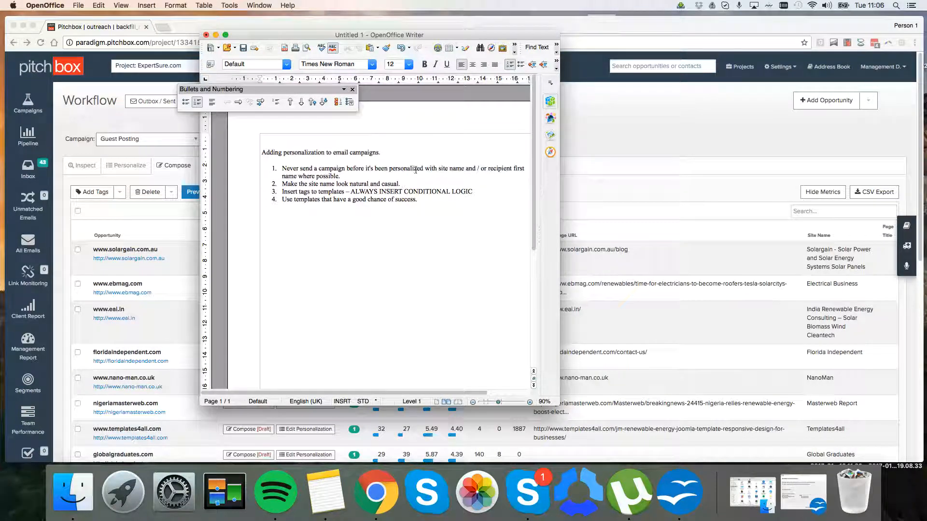
click(697, 162)
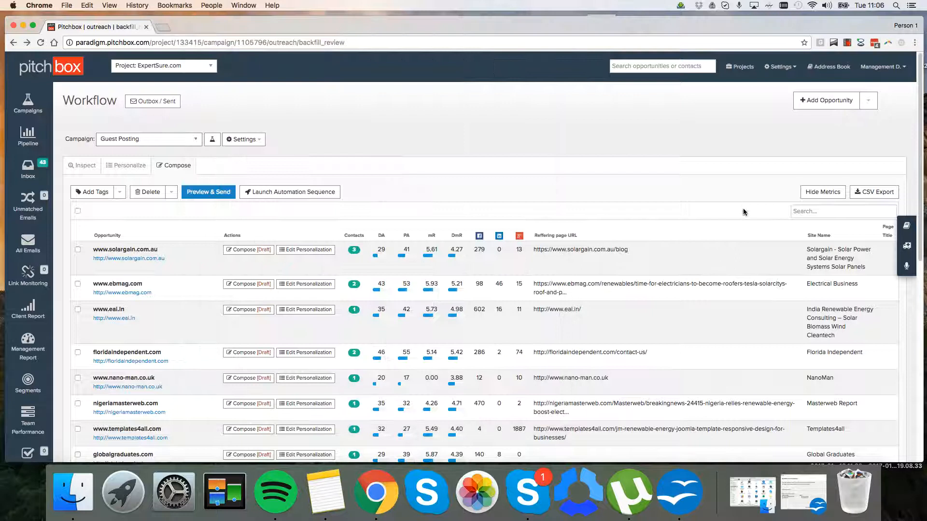
scroll(737, 201, down, 4)
scroll(738, 201, up, 4)
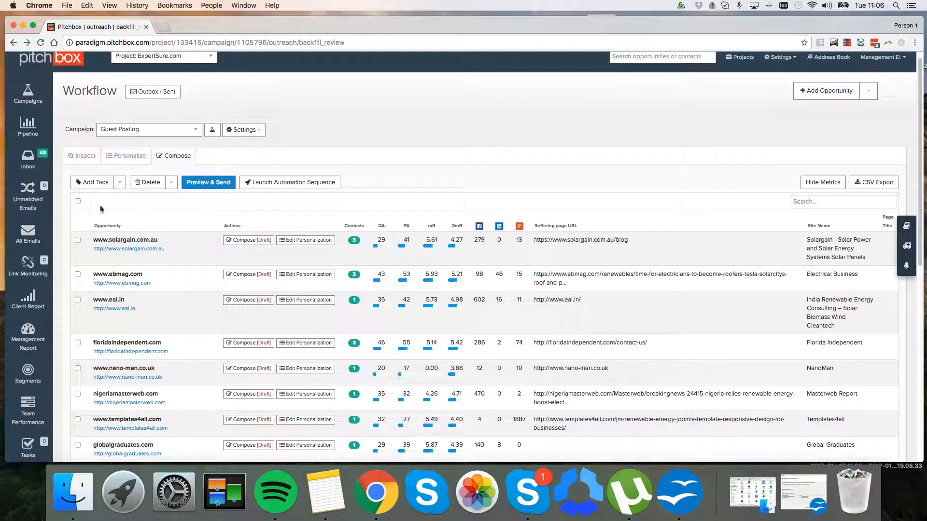
scroll(439, 95, down, 5)
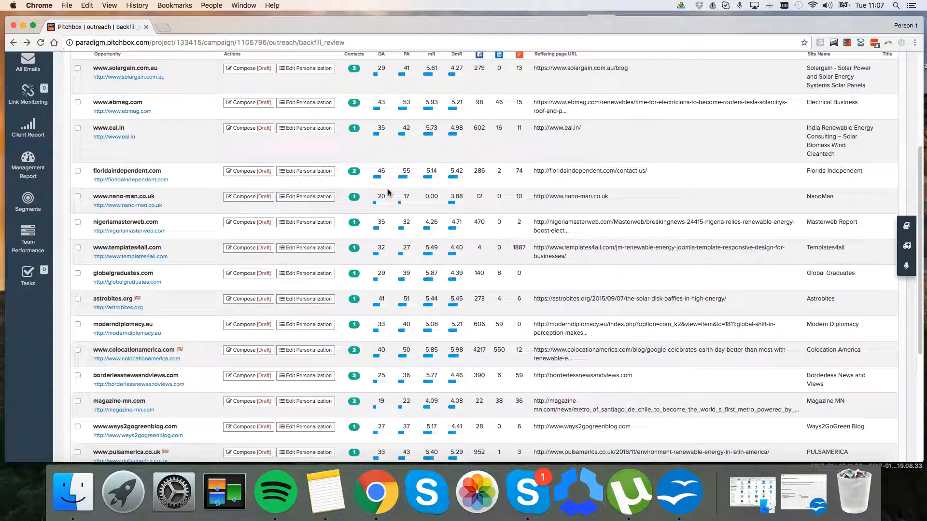
scroll(440, 94, down, 5)
scroll(546, 204, up, 10)
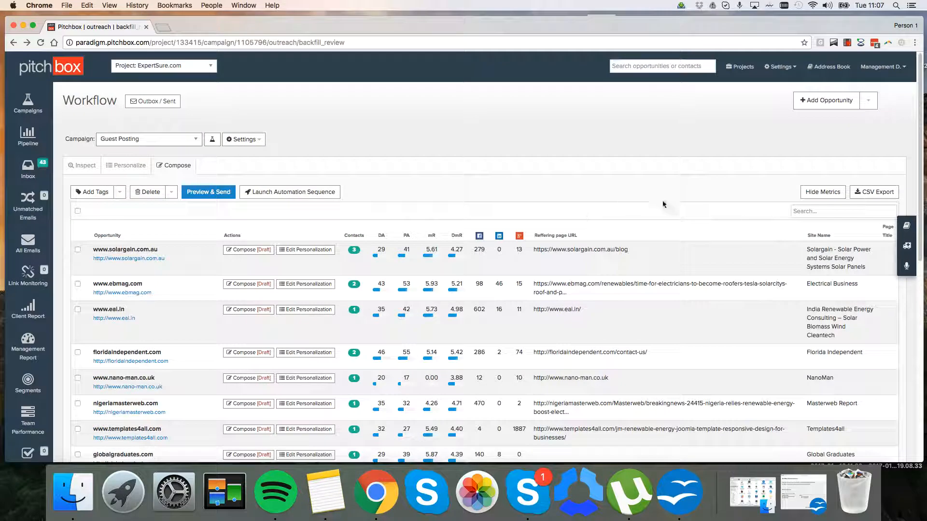
drag(782, 22, 778, 21)
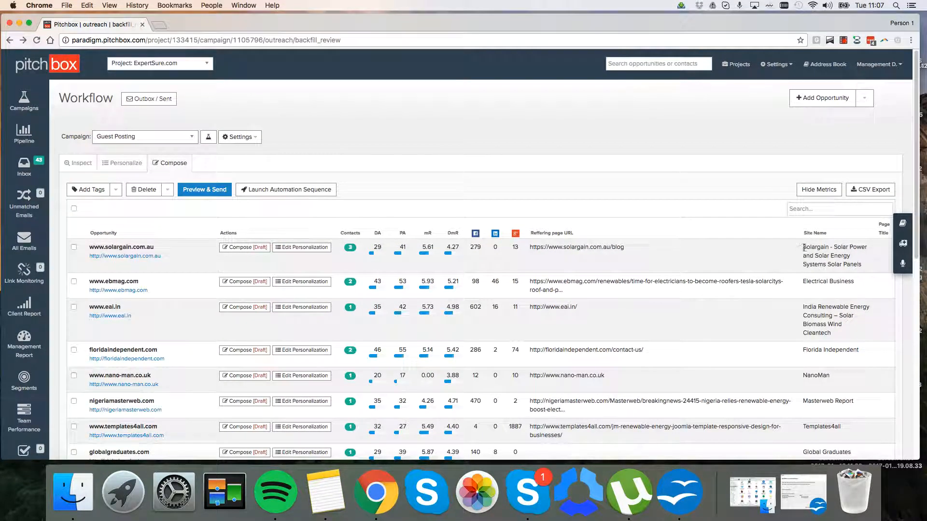
drag(804, 248, 843, 260)
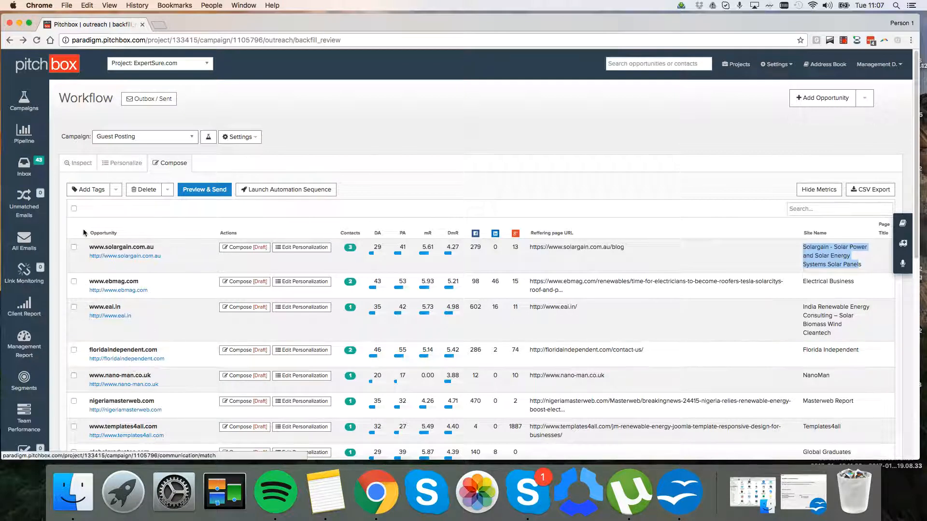
click(707, 141)
scroll(707, 141, down, 3)
drag(859, 210, 801, 204)
click(679, 492)
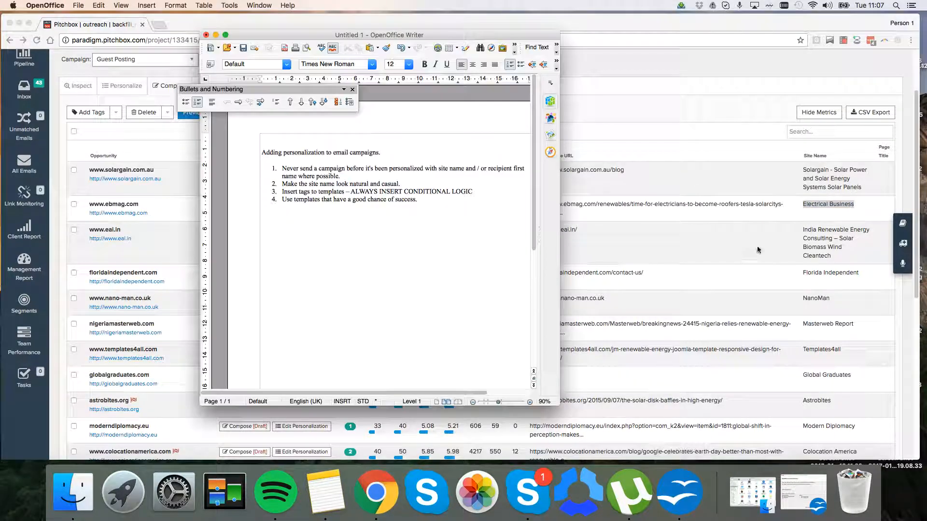
click(790, 215)
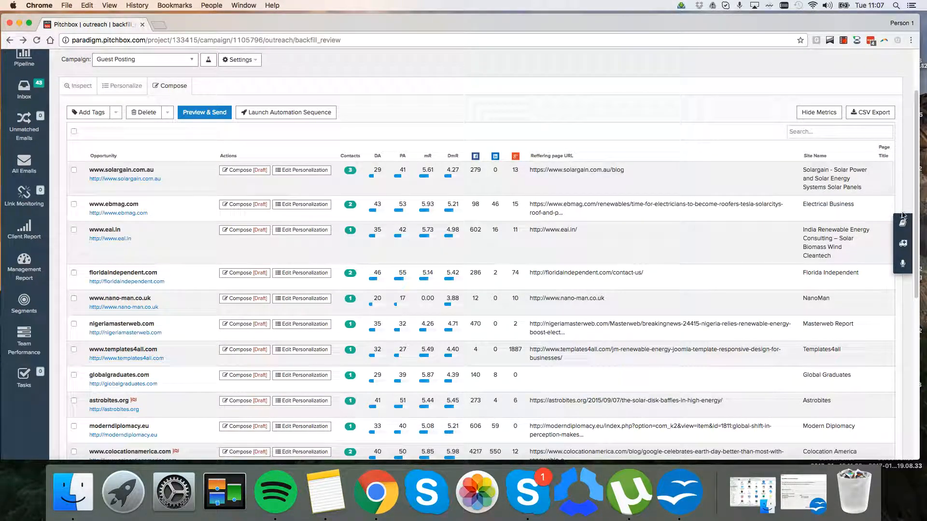
drag(865, 191, 820, 170)
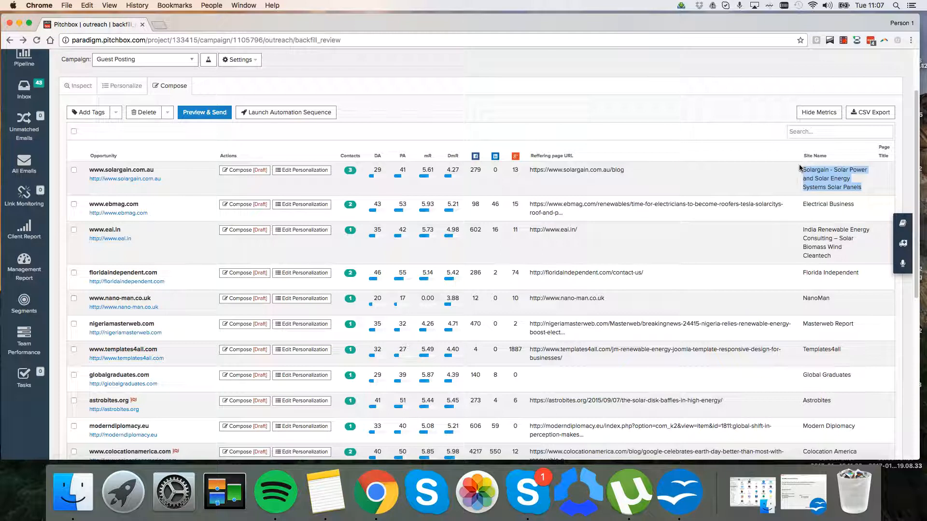
click(842, 182)
drag(866, 195, 835, 168)
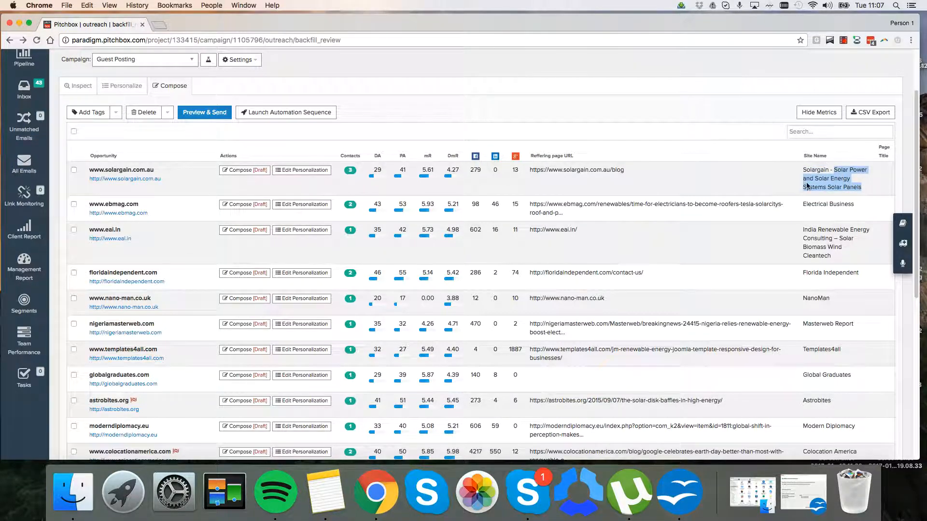
click(834, 198)
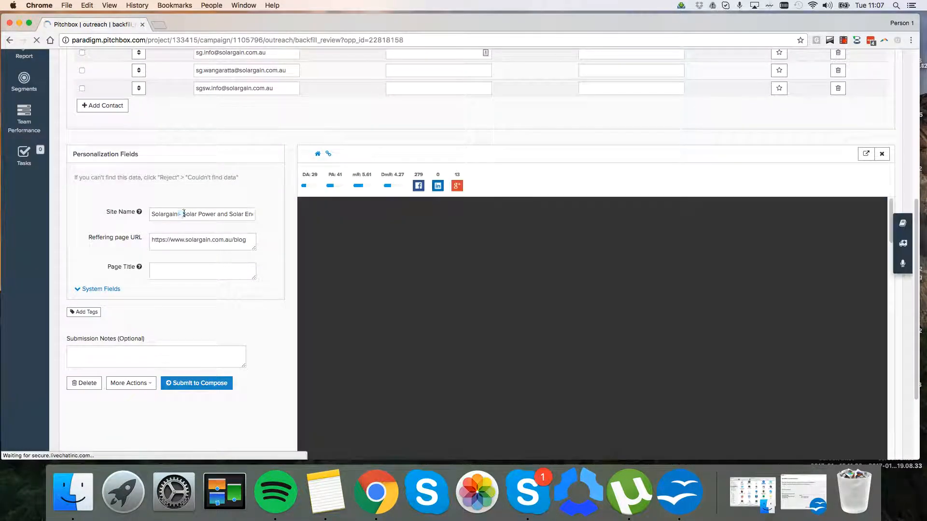
drag(183, 211, 274, 216)
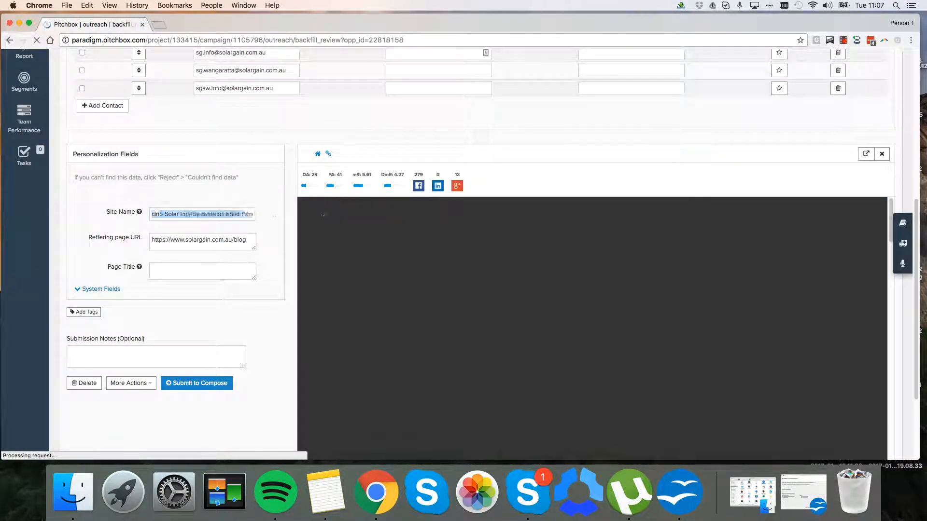
text(Solargain)
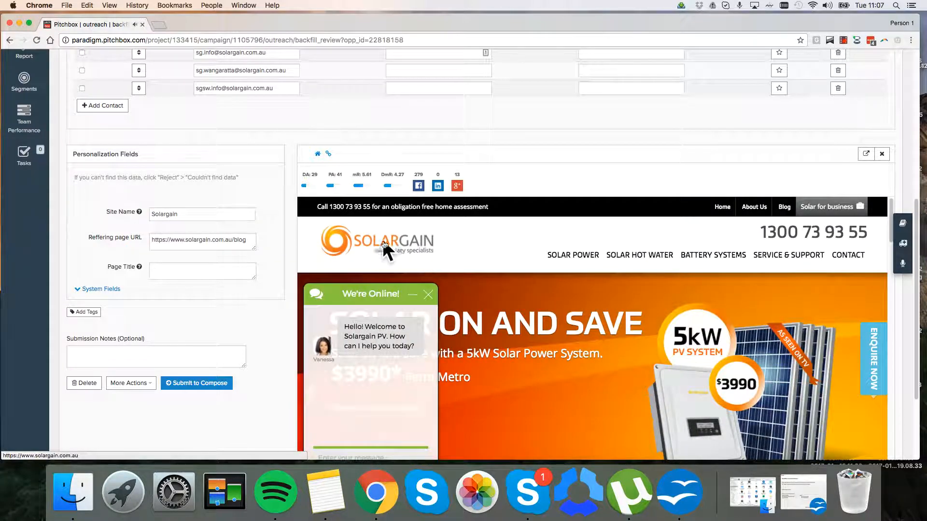
scroll(301, 242, down, 6)
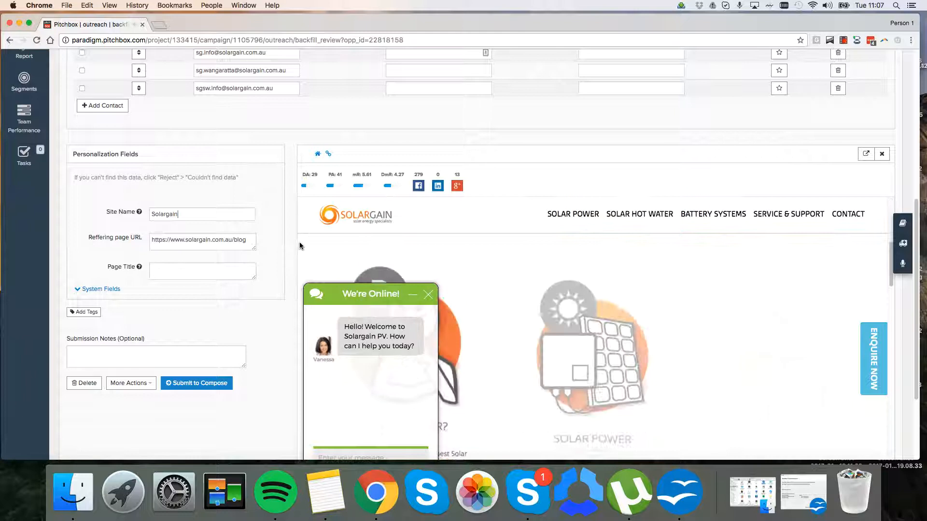
scroll(295, 241, up, 6)
scroll(295, 241, down, 7)
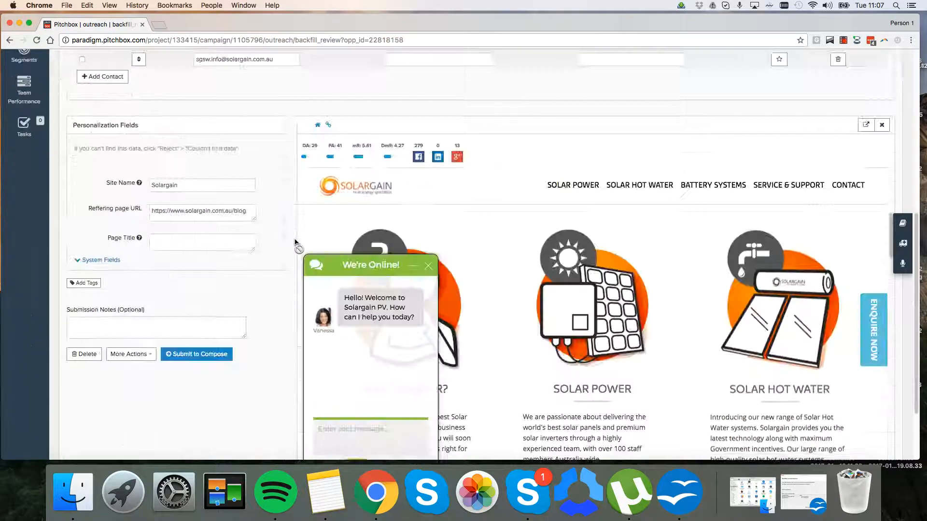
click(211, 359)
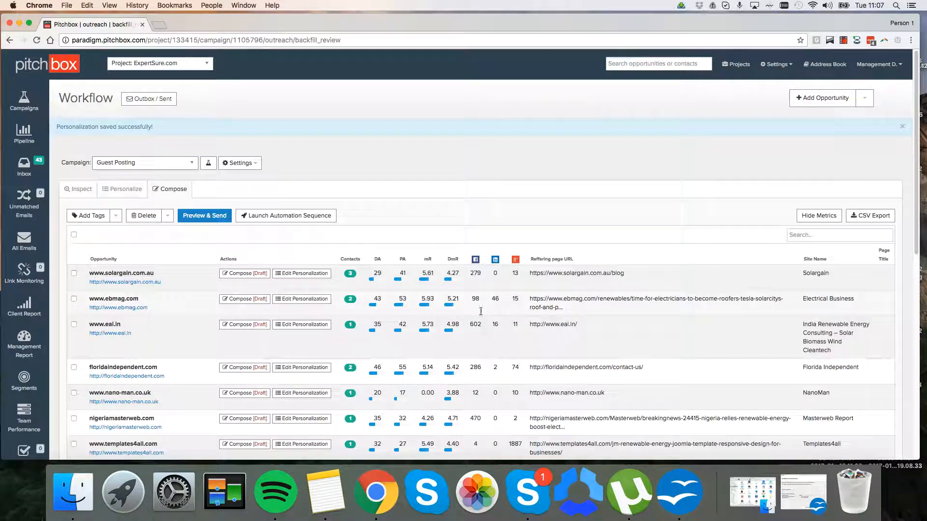
Switch to OpenOffice Writer and add the heading "REAL PEOPLE" below the numbered list of personalization rules
scroll(450, 300, down, 3)
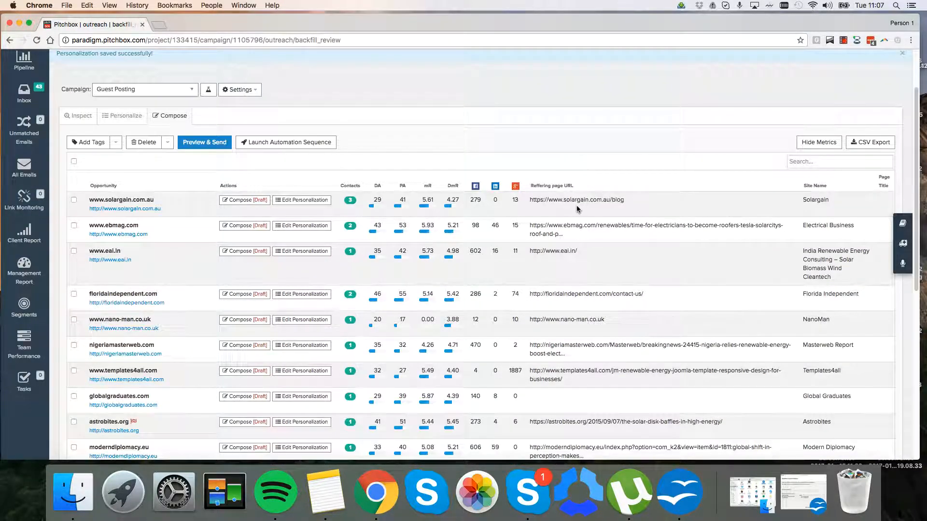
scroll(527, 295, down, 3)
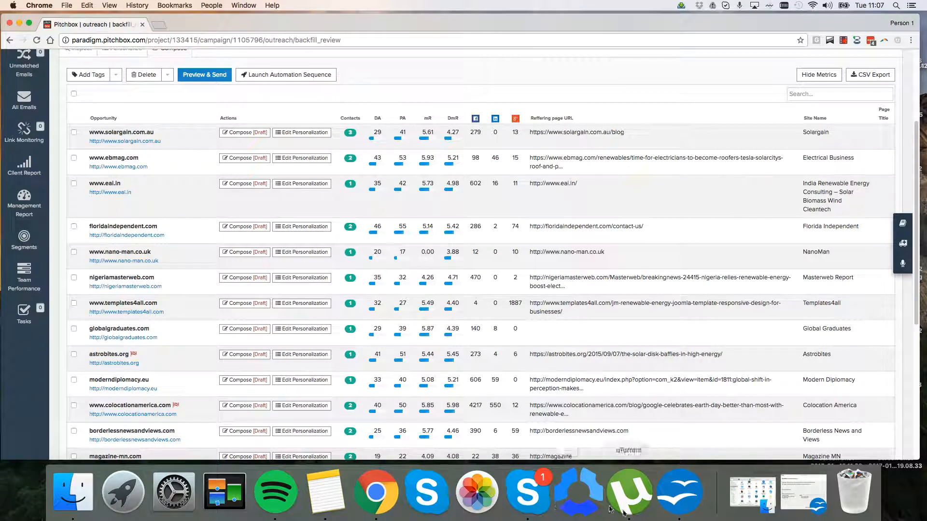
click(680, 493)
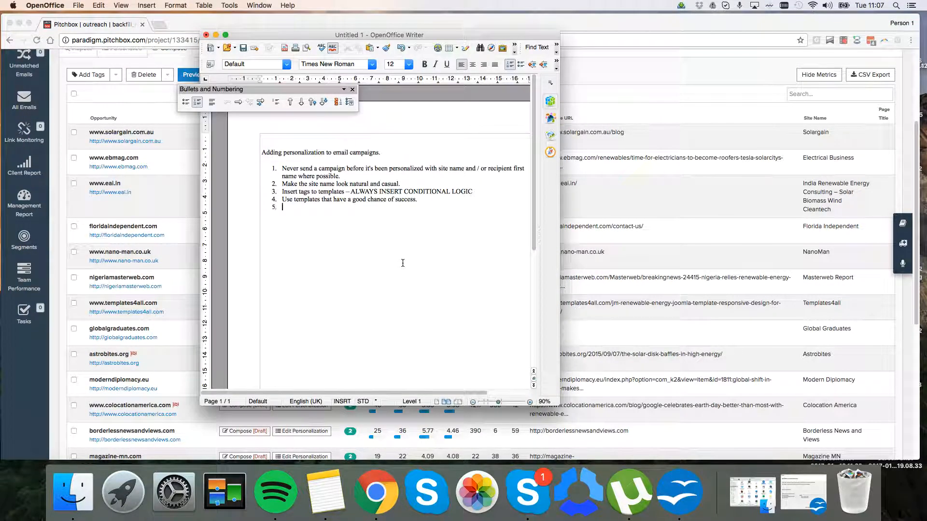
key(Return)
key(Return)
text(REAL PEOPLE)
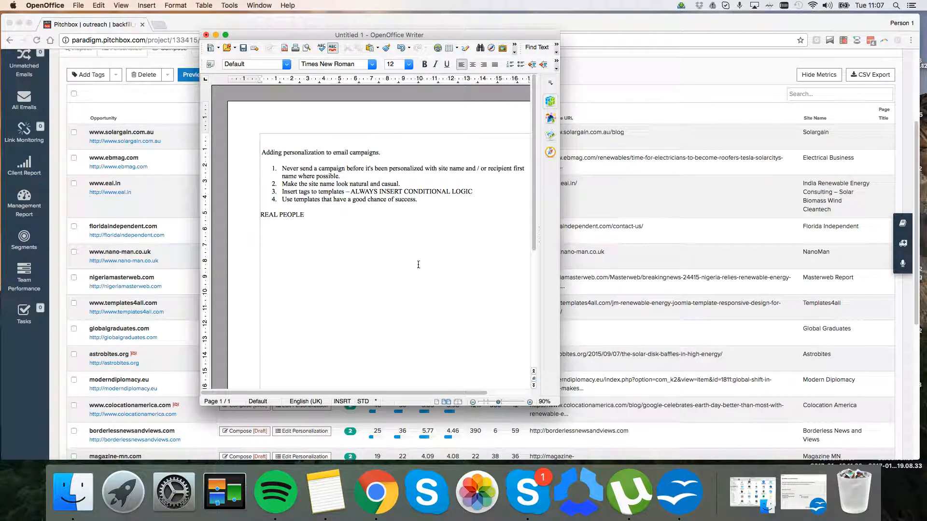
Add the numbered item "support@, info@, admin@ - Not real people." under the REAL PEOPLE heading
click(631, 186)
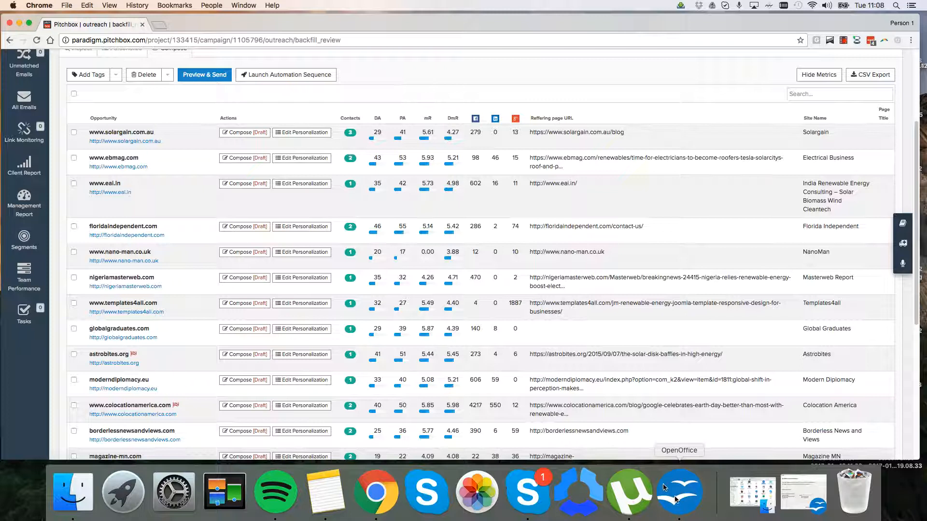
click(679, 493)
key(Return)
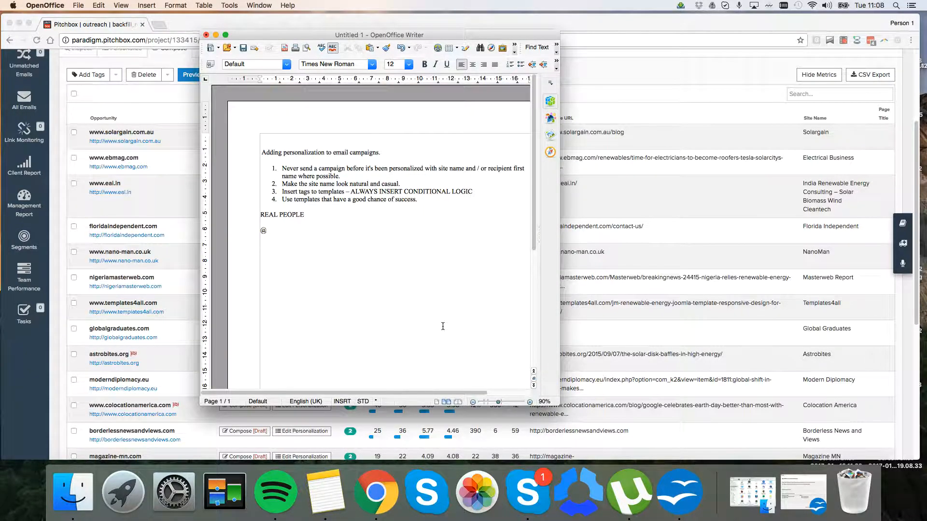
text(@s)
key(BackSpace)
key(BackSpace)
text(support@, info@, admin@ - These)
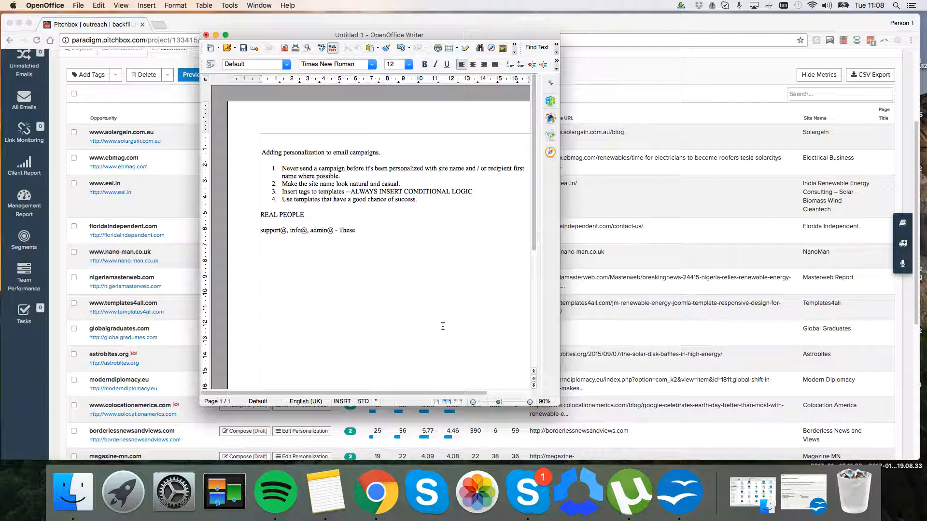
key(F12)
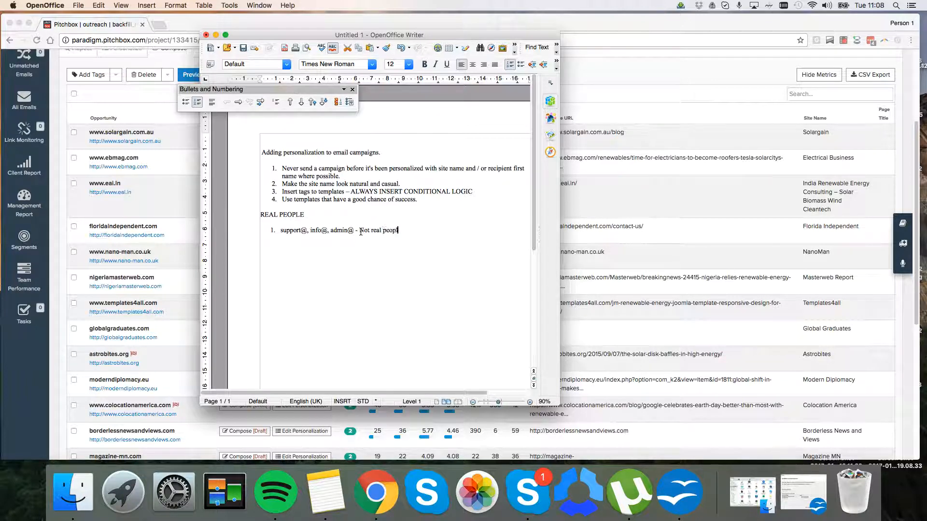
key(Return)
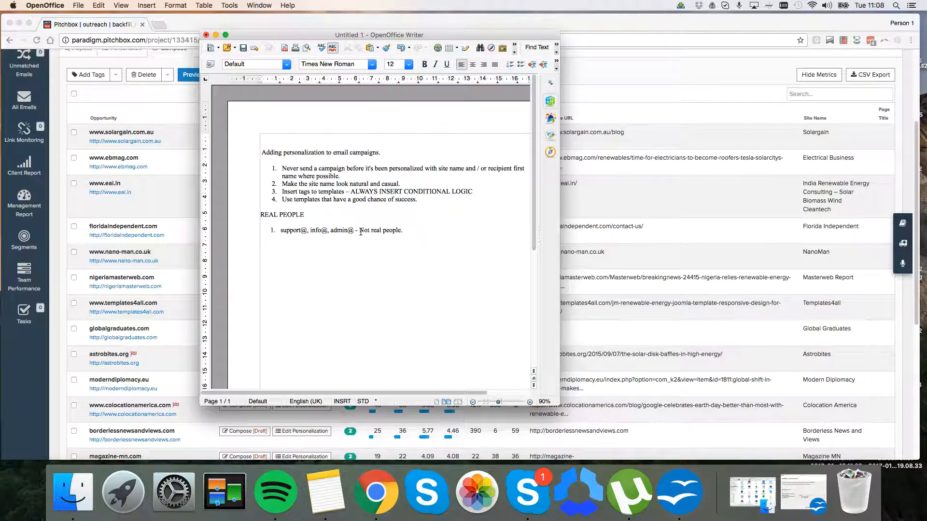
Reposition the Writer window and review the generic address item under REAL PEOPLE
drag(354, 35, 408, 30)
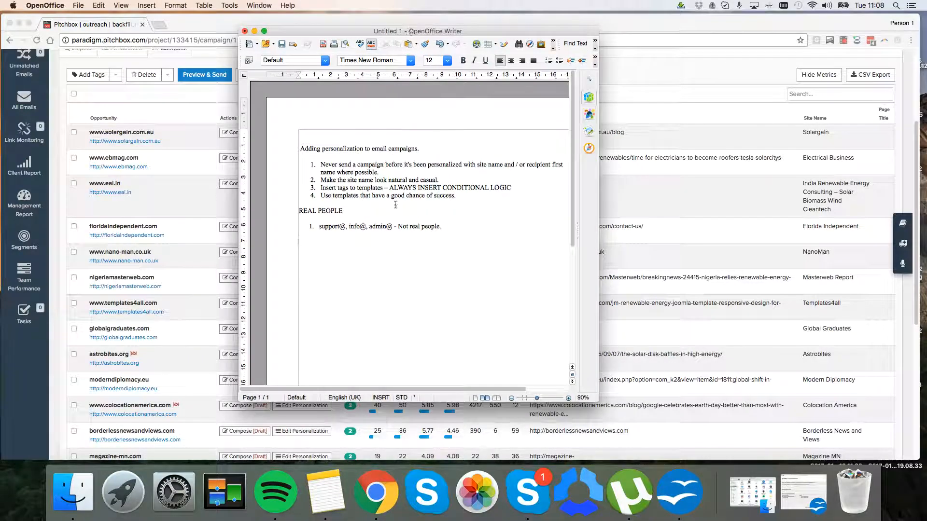
drag(333, 230, 330, 224)
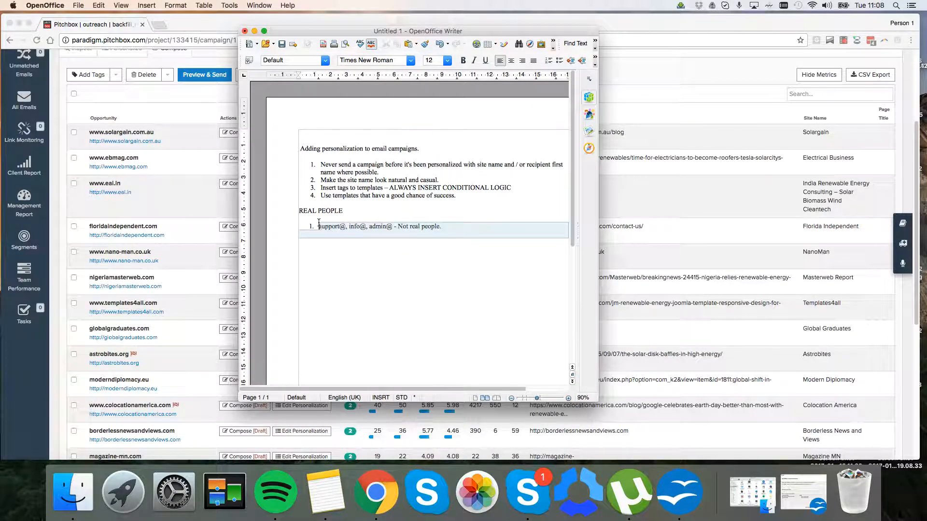
click(437, 247)
drag(452, 232, 448, 218)
click(455, 241)
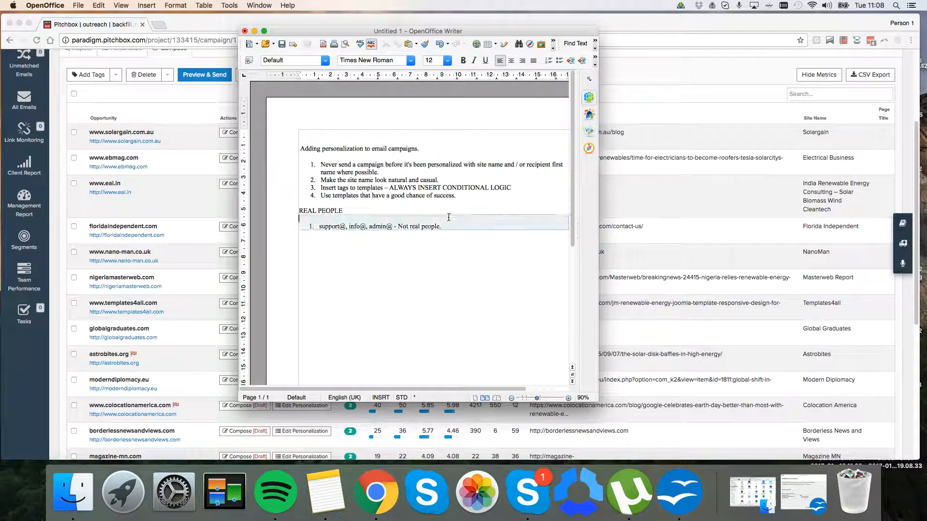
click(689, 196)
scroll(719, 251, down, 5)
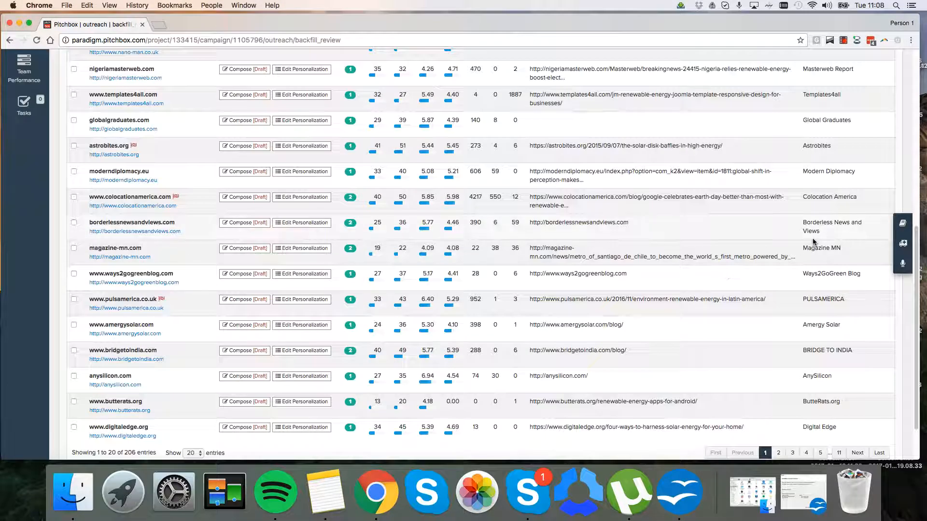
scroll(792, 232, up, 7)
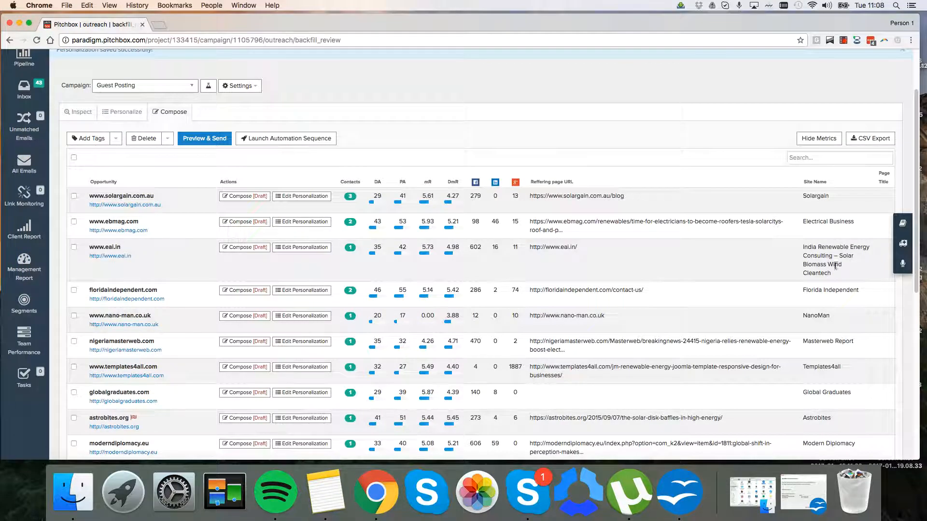
drag(831, 274, 530, 247)
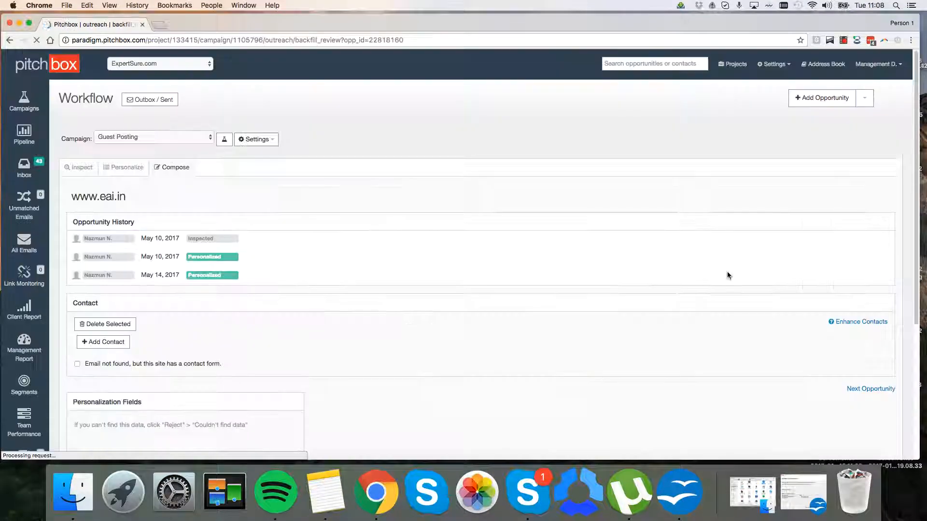
scroll(322, 250, down, 3)
scroll(259, 241, down, 1)
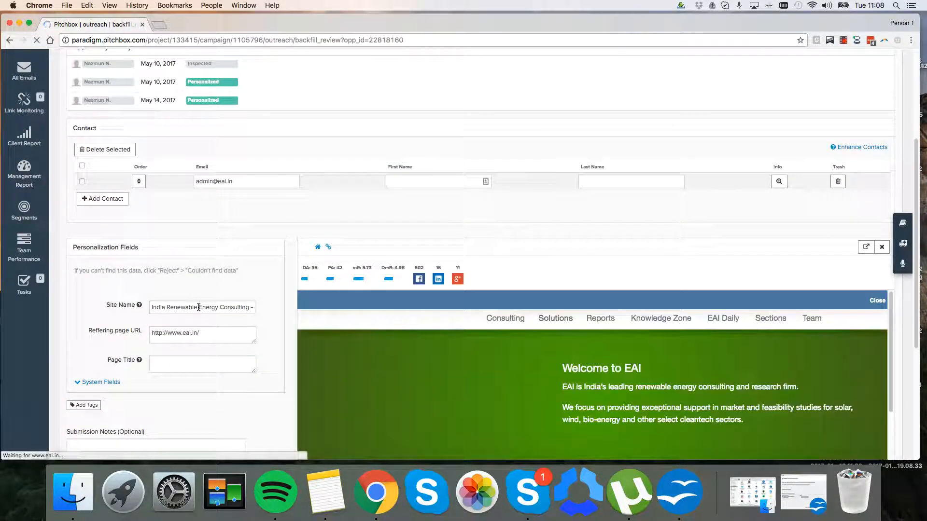
drag(220, 307, 327, 318)
key(BackSpace)
key(BackSpace)
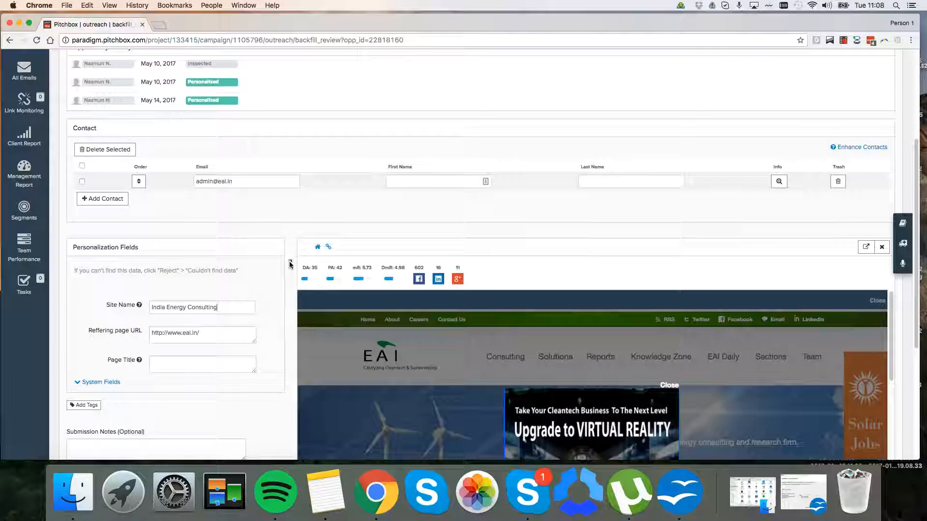
scroll(278, 256, down, 3)
scroll(290, 309, down, 4)
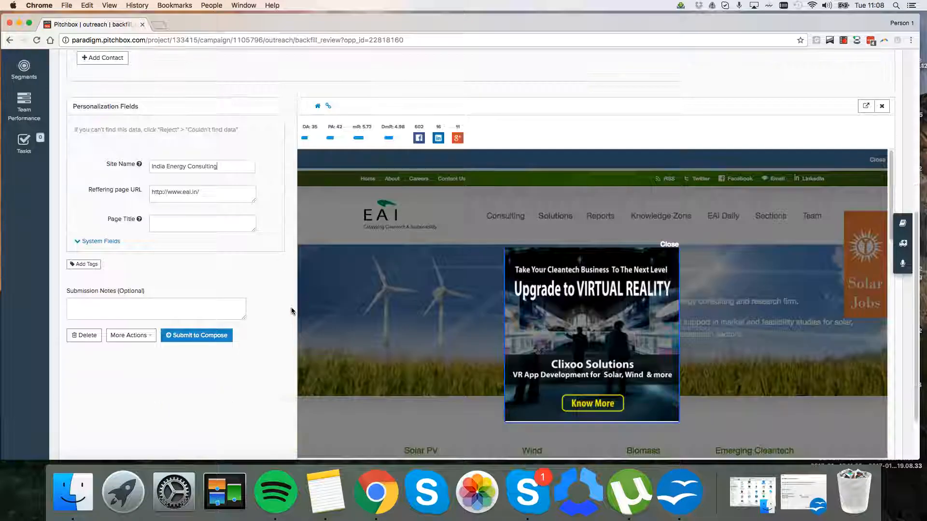
drag(234, 151, 111, 136)
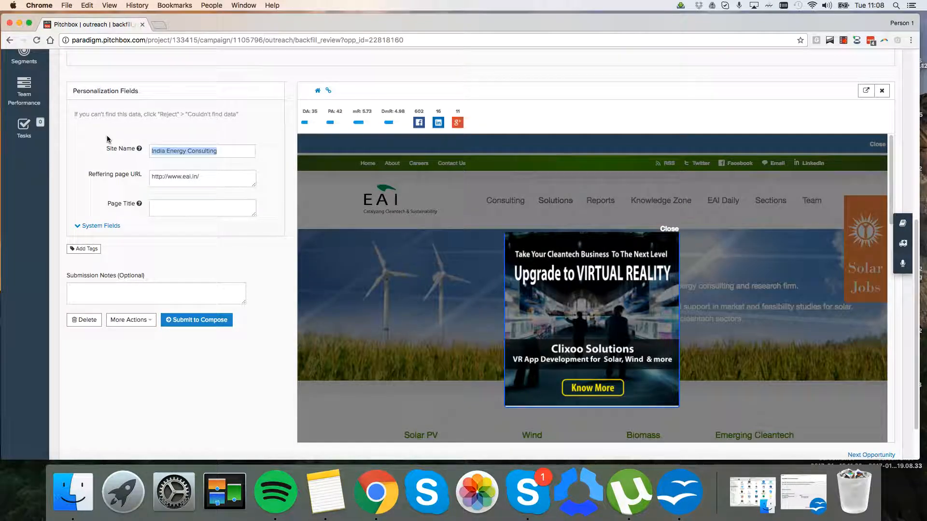
text(EAI)
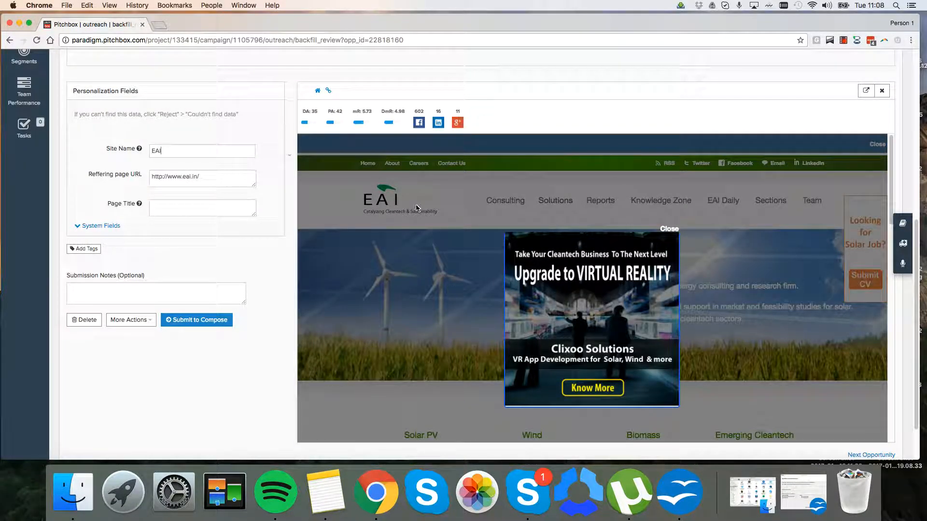
scroll(286, 265, down, 2)
click(203, 276)
drag(367, 23, 363, 22)
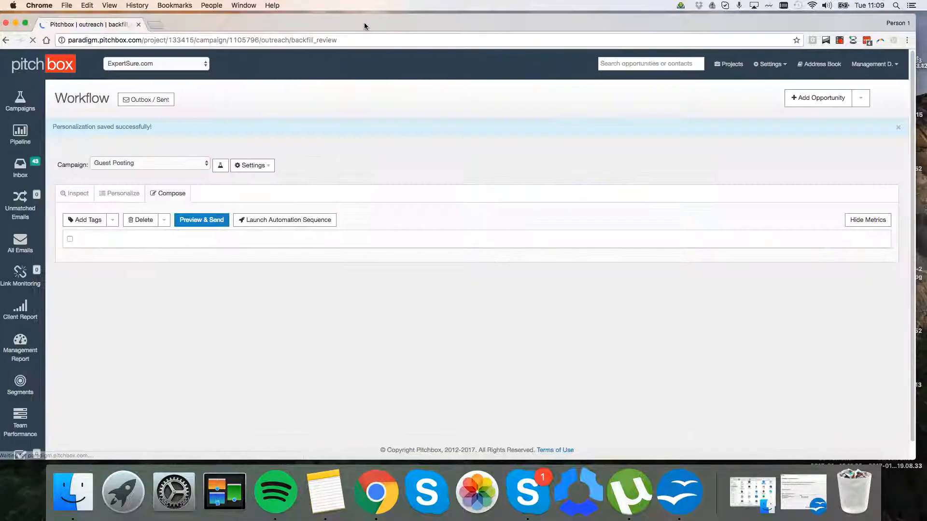
Examine the site names on the first two pages of the opportunity list for ones that sound unnatural
scroll(645, 291, down, 15)
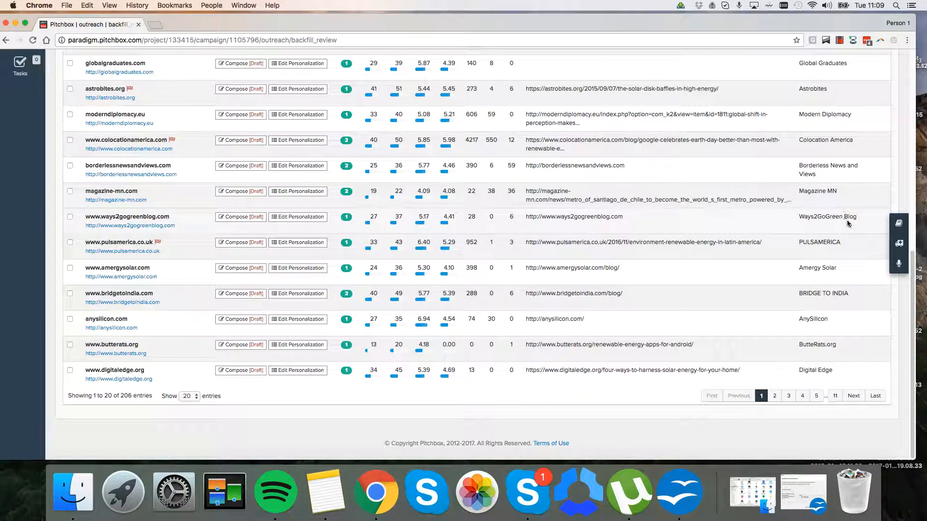
drag(857, 218, 797, 213)
click(839, 189)
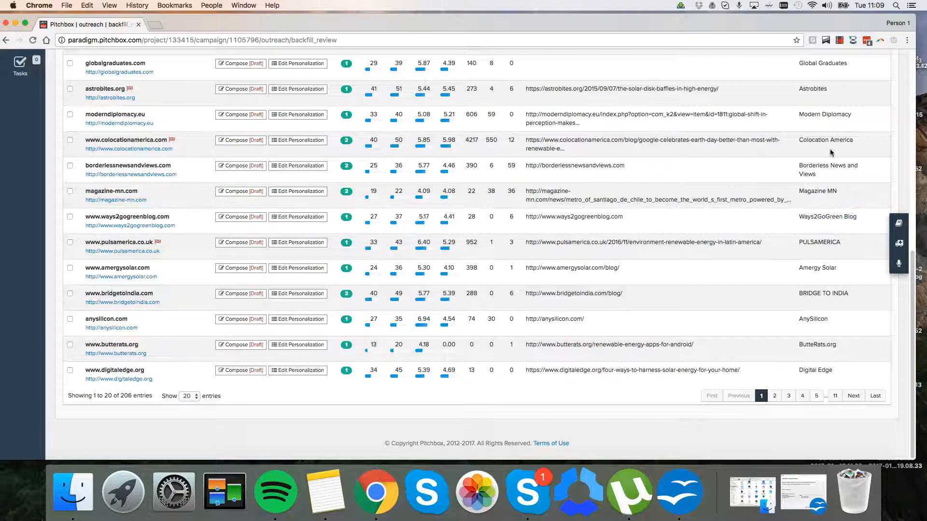
drag(839, 177, 801, 164)
click(803, 165)
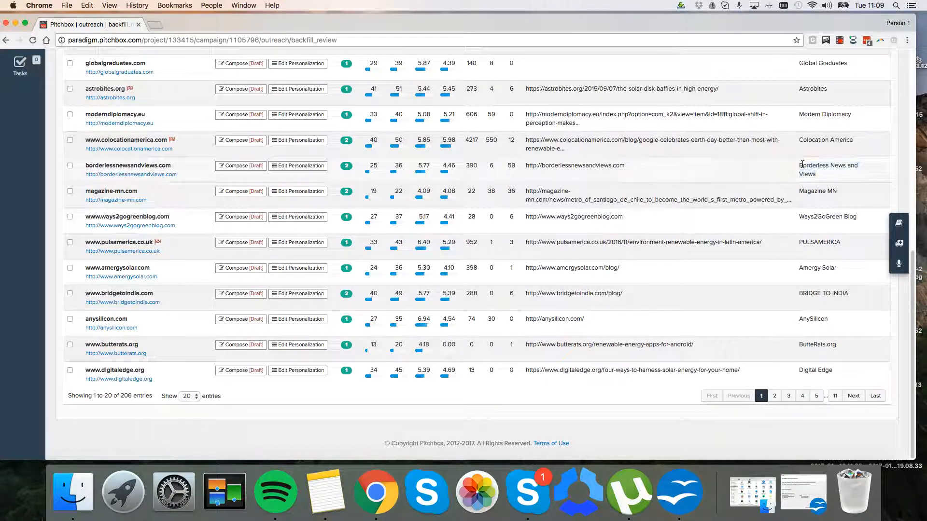
click(774, 395)
scroll(795, 204, up, 2)
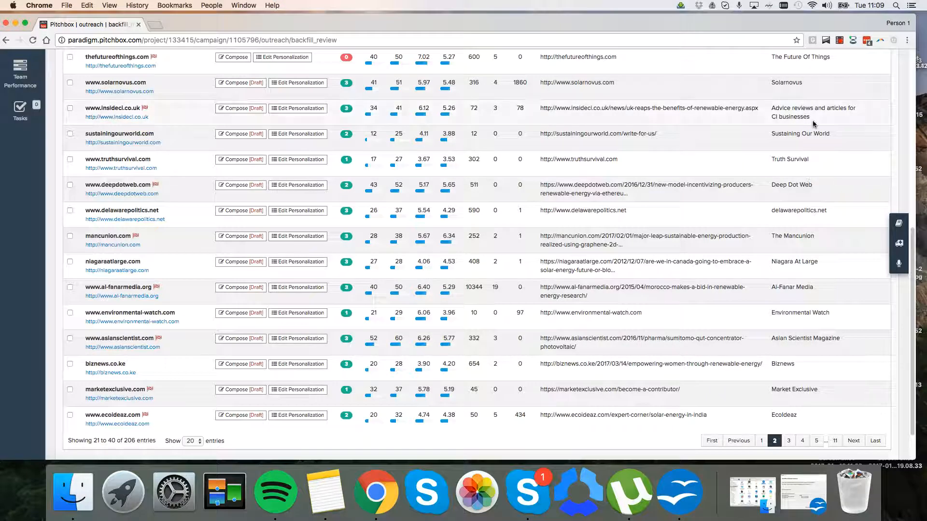
scroll(813, 120, up, 1)
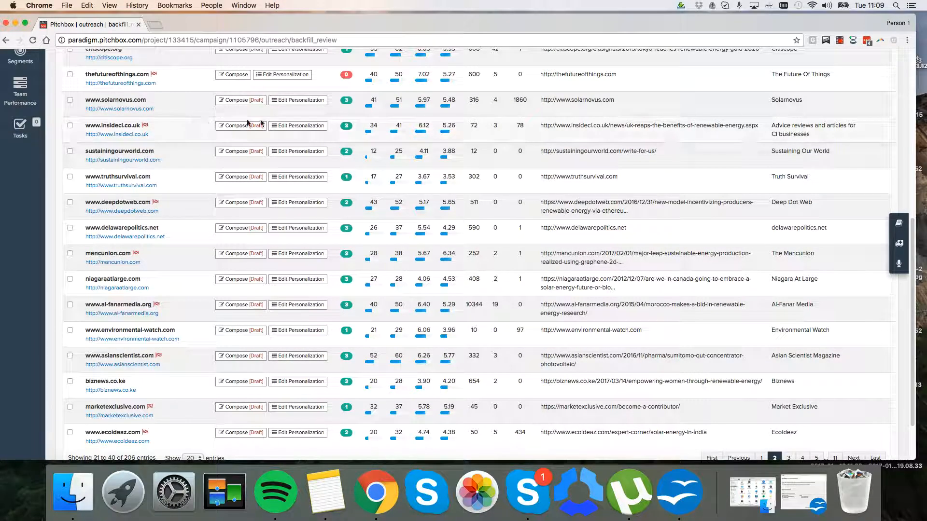
click(293, 126)
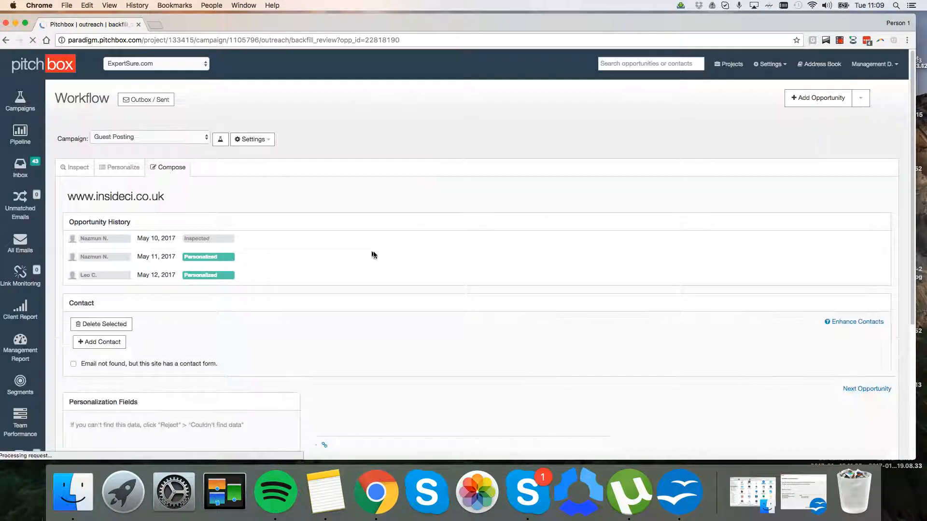
scroll(357, 259, down, 4)
scroll(302, 340, down, 1)
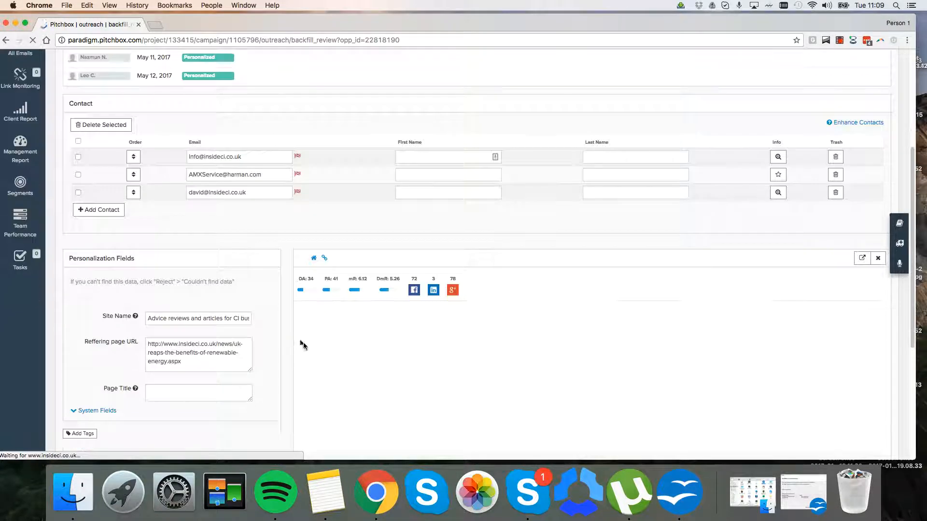
drag(147, 318, 307, 326)
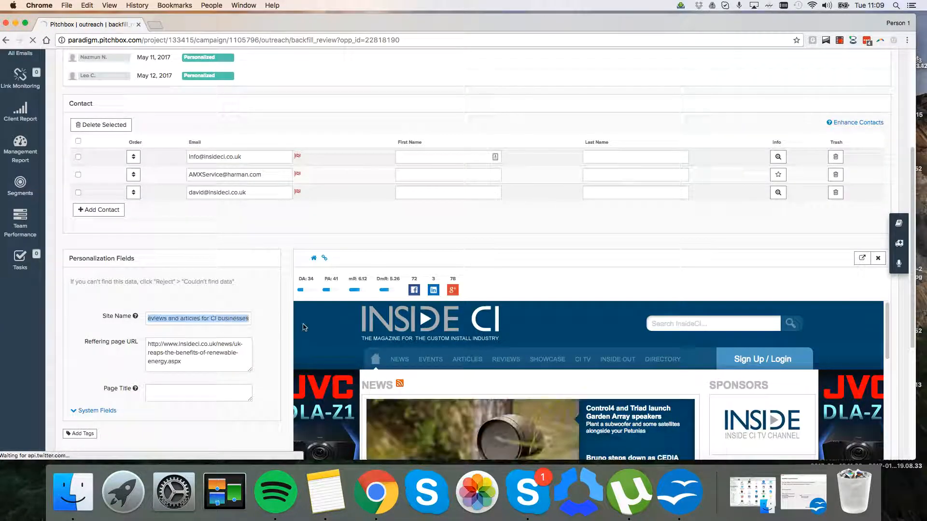
text(Inside CI)
scroll(431, 324, down, 5)
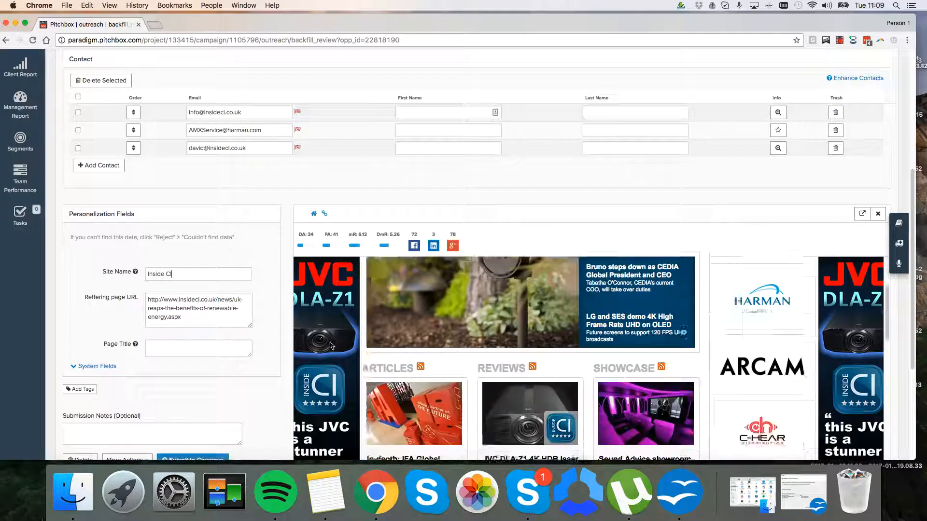
scroll(331, 345, down, 4)
click(222, 412)
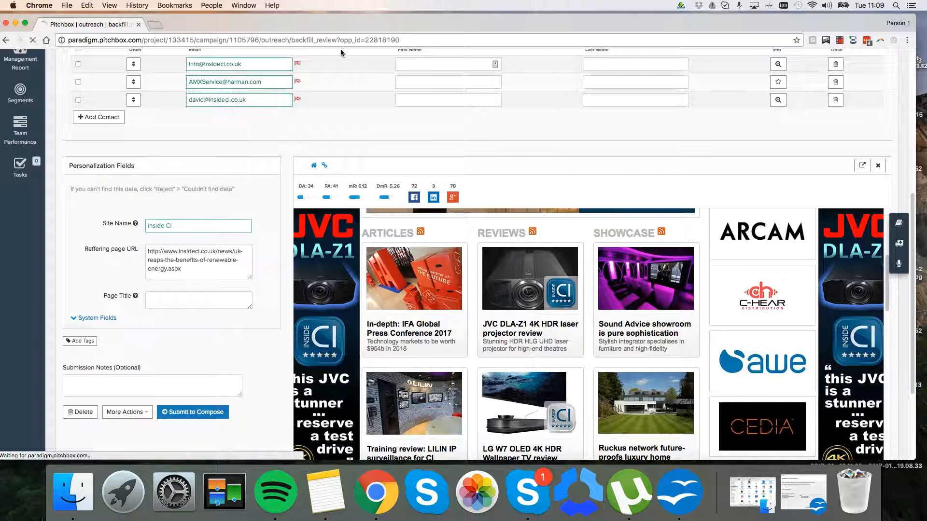
drag(363, 29, 369, 29)
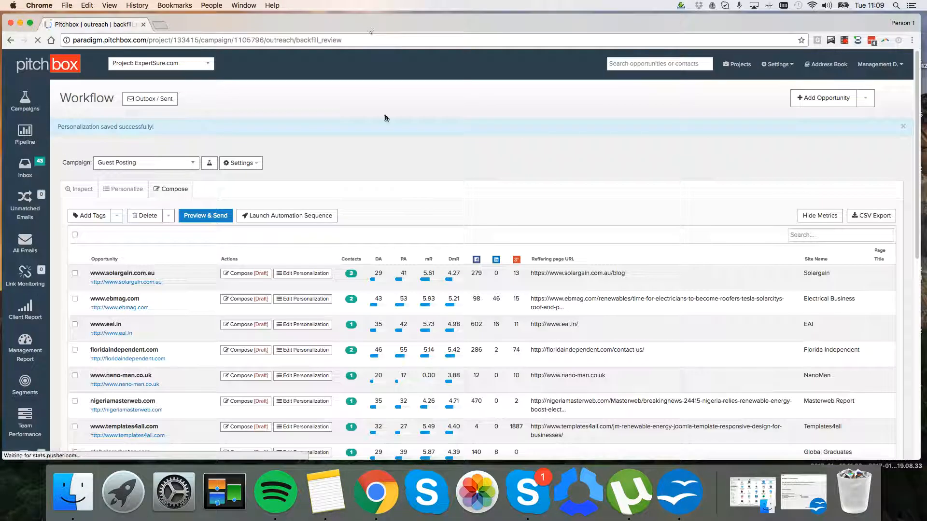
Go to the Guest Posting campaign's email template settings and open the Guest Post Template for editing
scroll(851, 320, down, 3)
scroll(851, 322, down, 7)
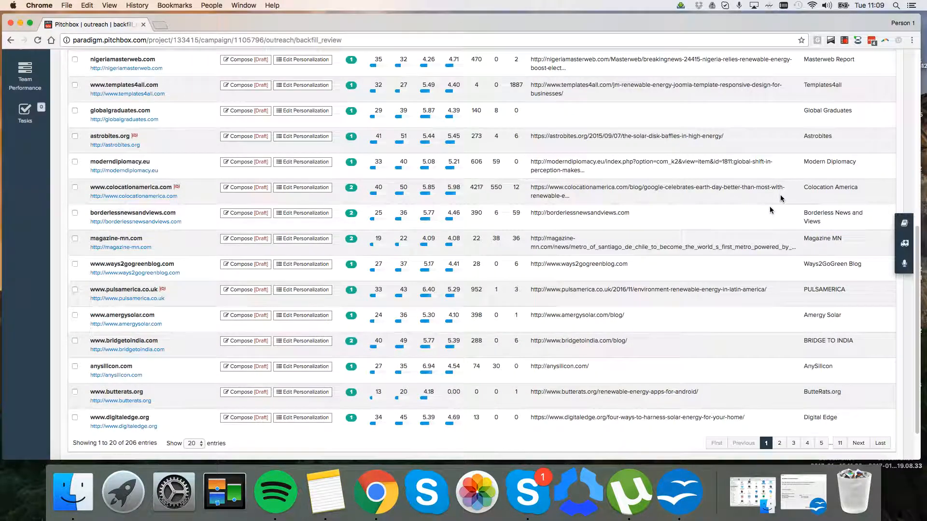
scroll(823, 236, up, 8)
click(137, 168)
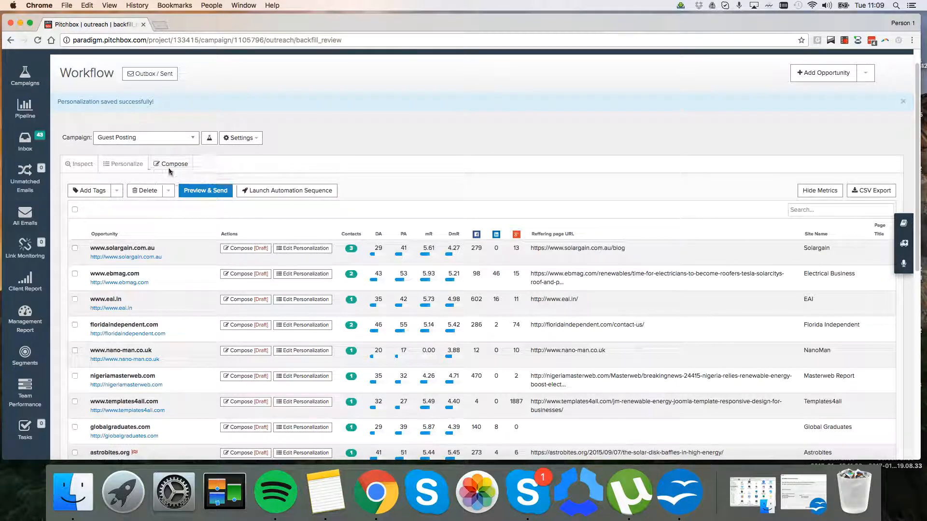
click(237, 138)
click(245, 203)
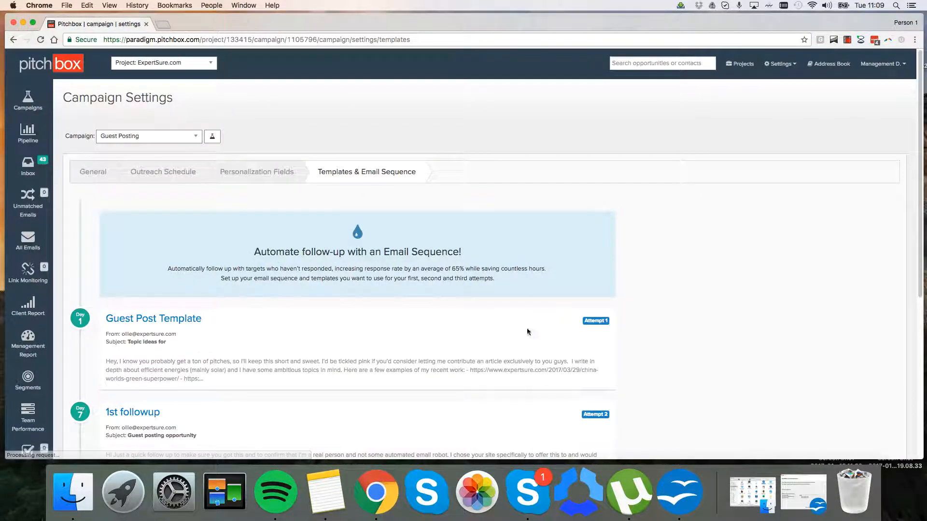
click(573, 322)
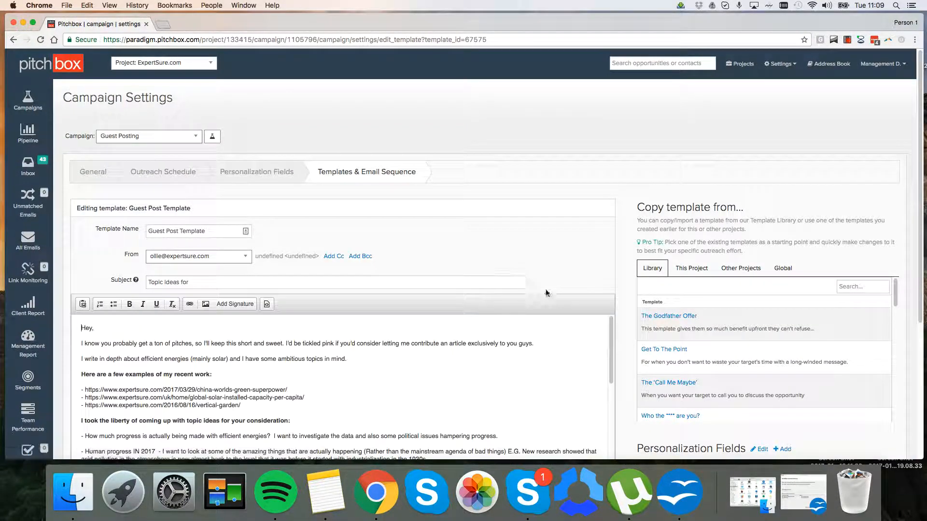
Exclude the CAN-SPAM footer from the Guest Post Template
scroll(548, 292, down, 1)
scroll(649, 333, down, 2)
scroll(641, 349, down, 2)
scroll(622, 333, up, 3)
scroll(619, 326, down, 6)
scroll(145, 338, down, 1)
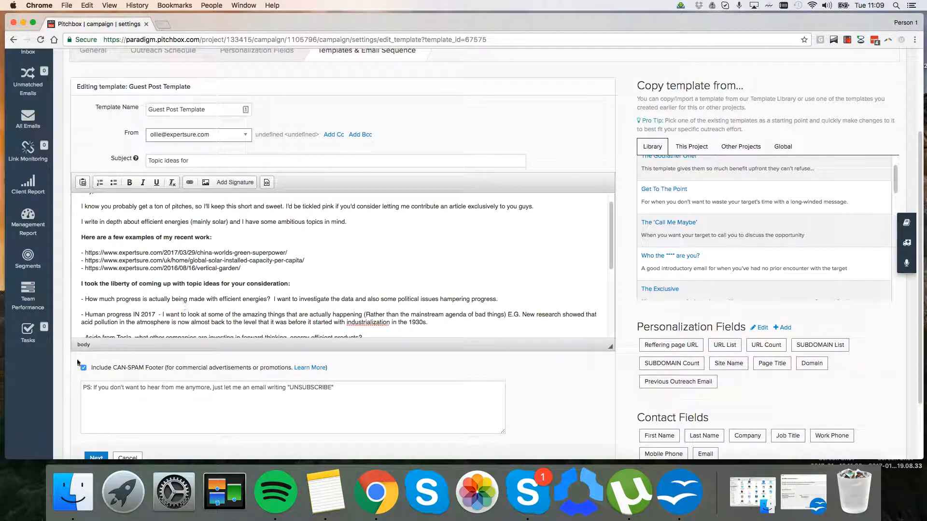
click(82, 369)
click(366, 287)
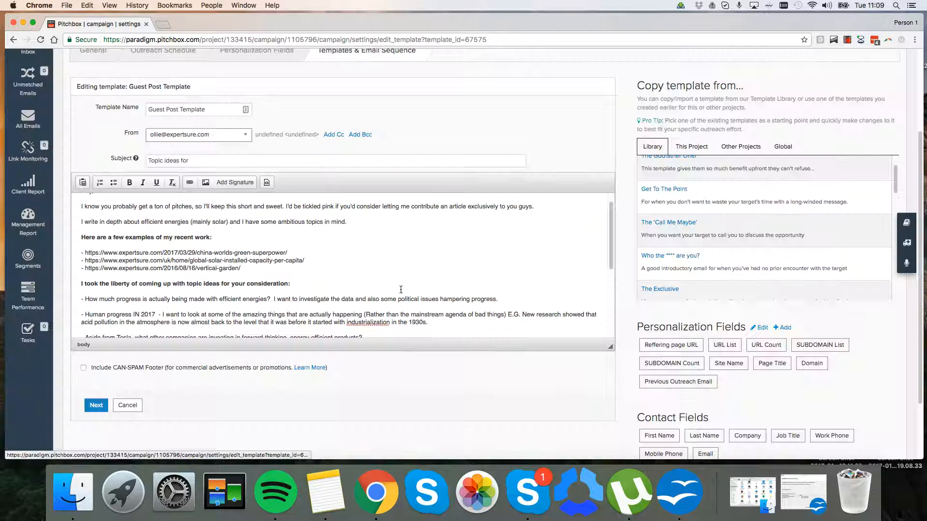
Insert the Site Name personalization field at the end of the subject "Topic ideas for" and highlight the inserted tag
scroll(366, 286, up, 4)
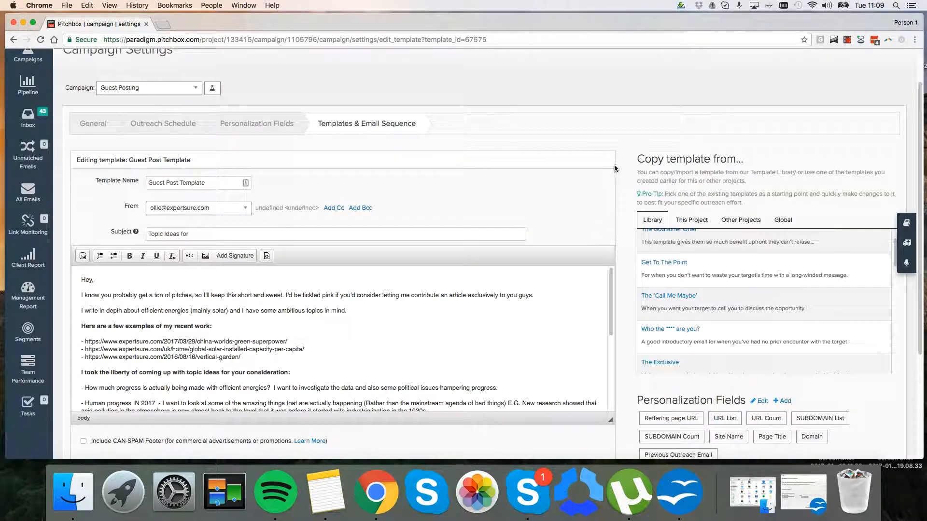
scroll(630, 116, down, 2)
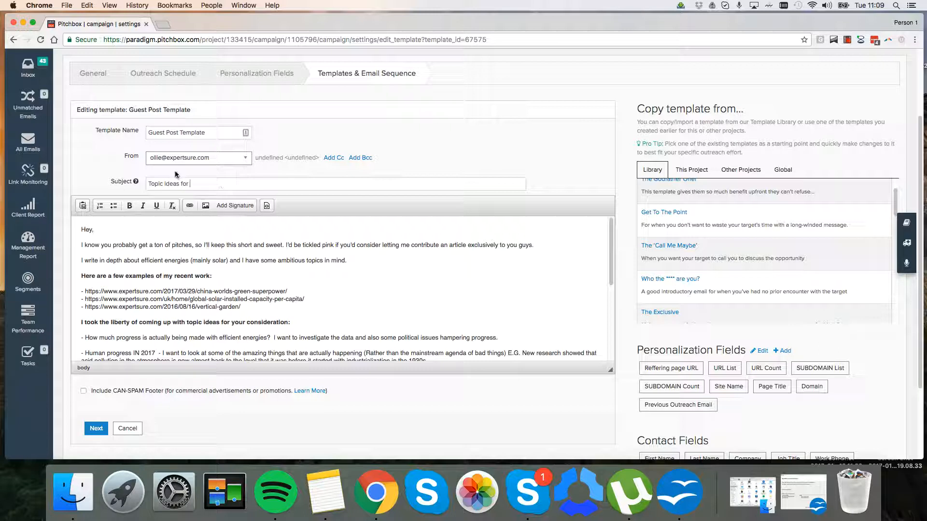
click(193, 183)
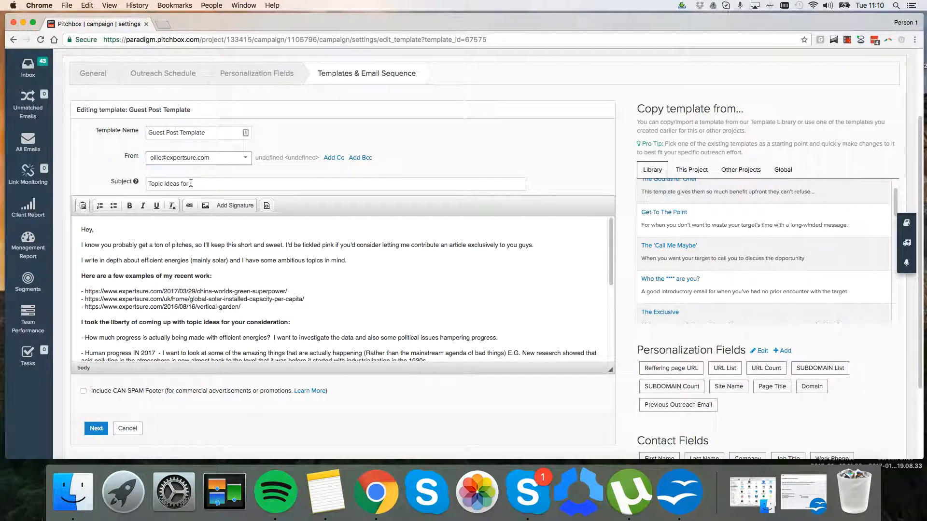
scroll(700, 290, down, 3)
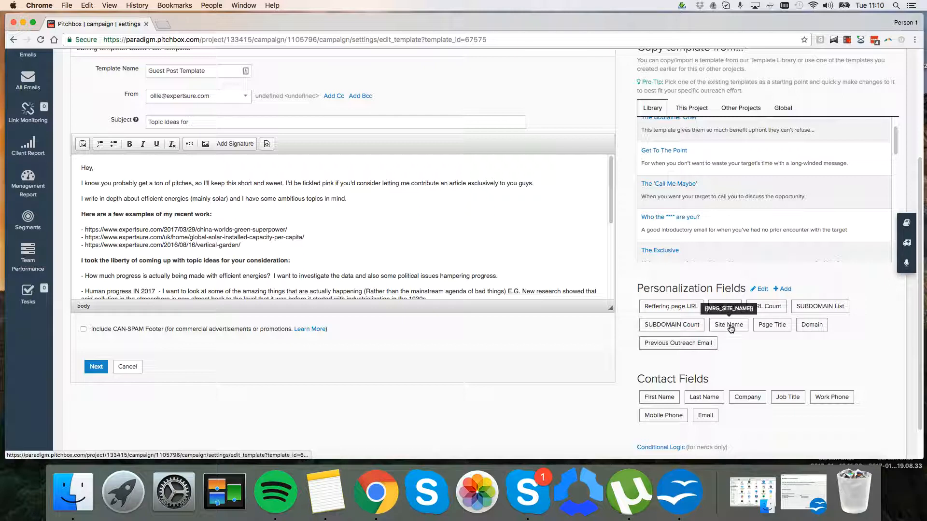
click(731, 328)
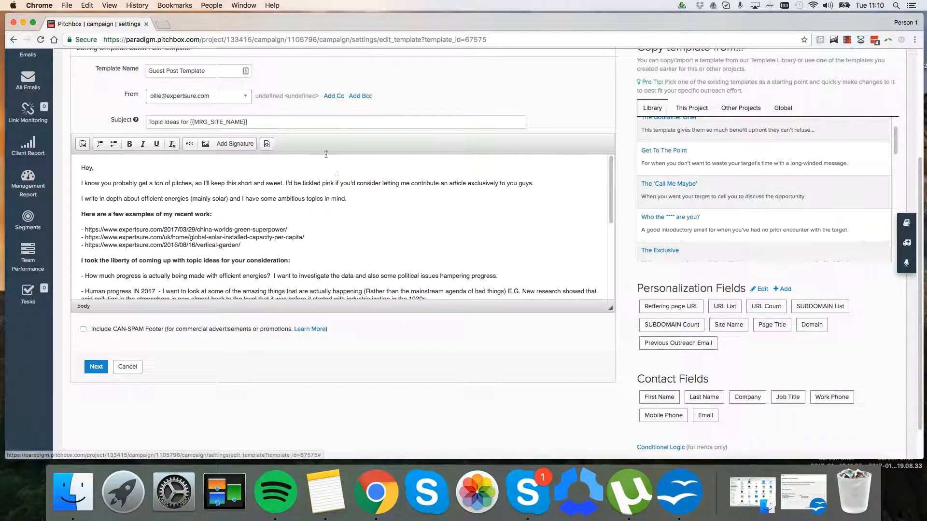
triple_click(236, 120)
drag(247, 121, 191, 119)
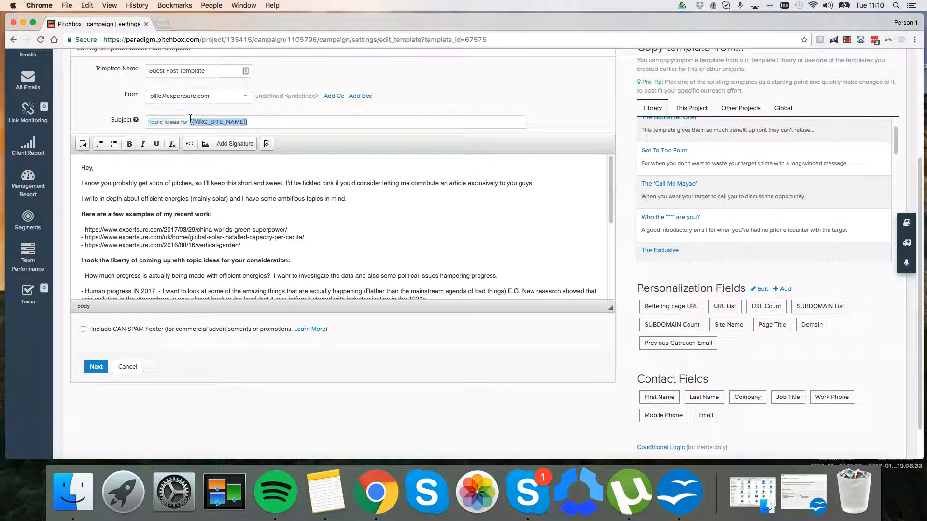
Insert the First Name contact field after "Hey" in the email greeting, with "there" as its default value
click(92, 169)
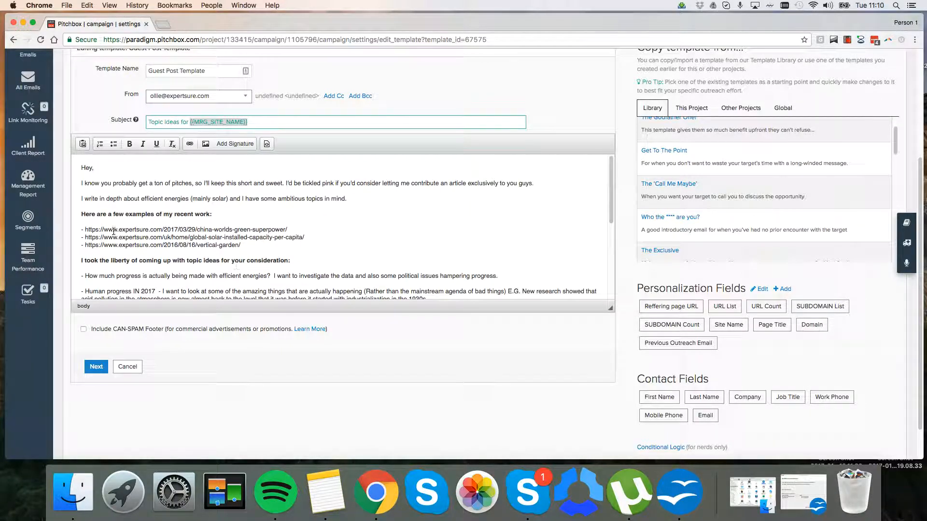
click(673, 395)
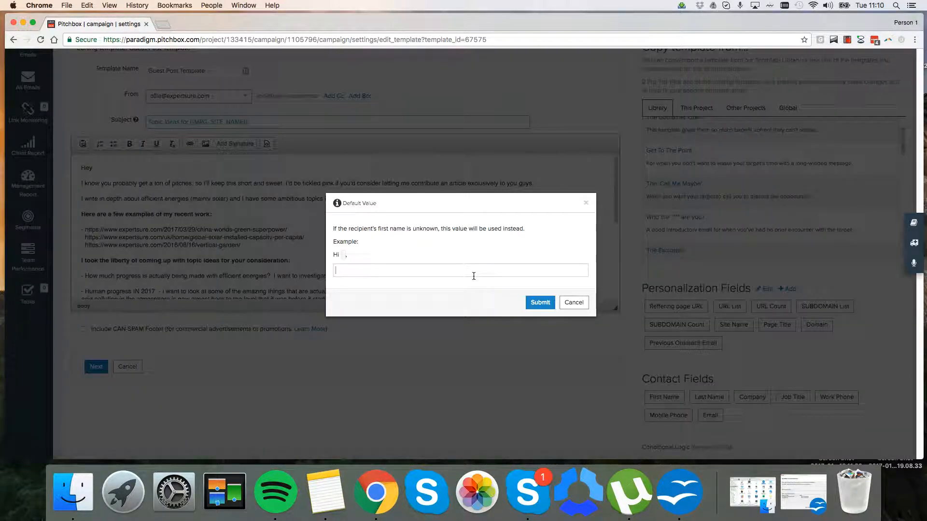
text(there)
click(538, 303)
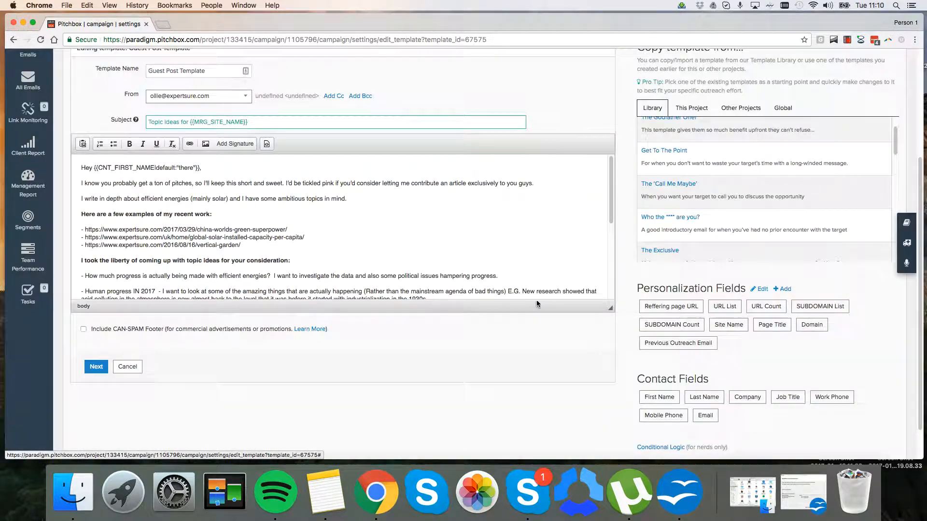
End the email greeting with a comma and review the template's body text from the opening pitch to the sign-off
text(,)
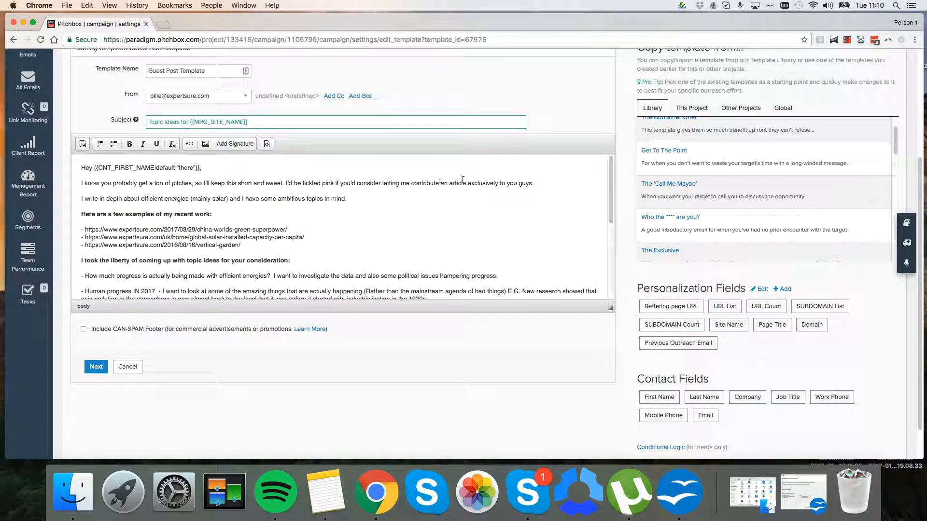
drag(531, 186, 512, 184)
click(511, 199)
scroll(531, 202, up, 1)
drag(551, 203, 495, 201)
click(542, 202)
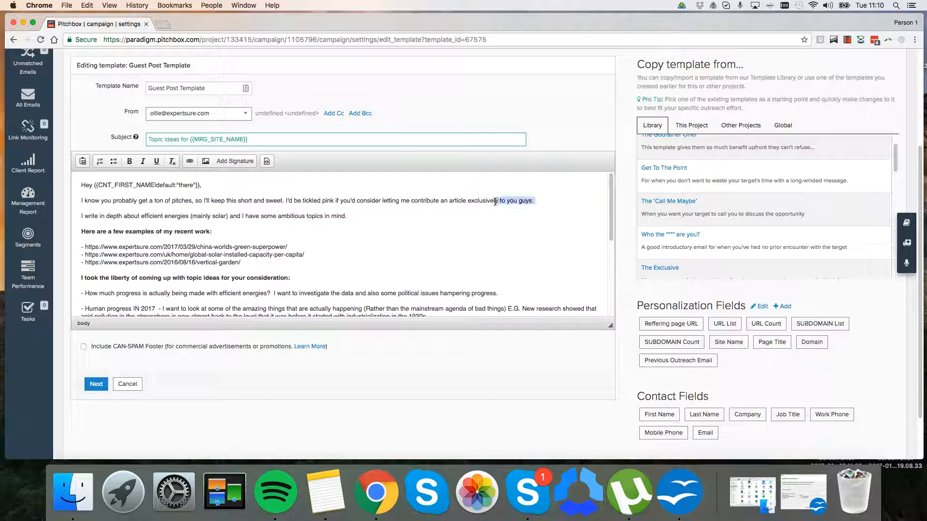
click(447, 220)
scroll(447, 220, down, 10)
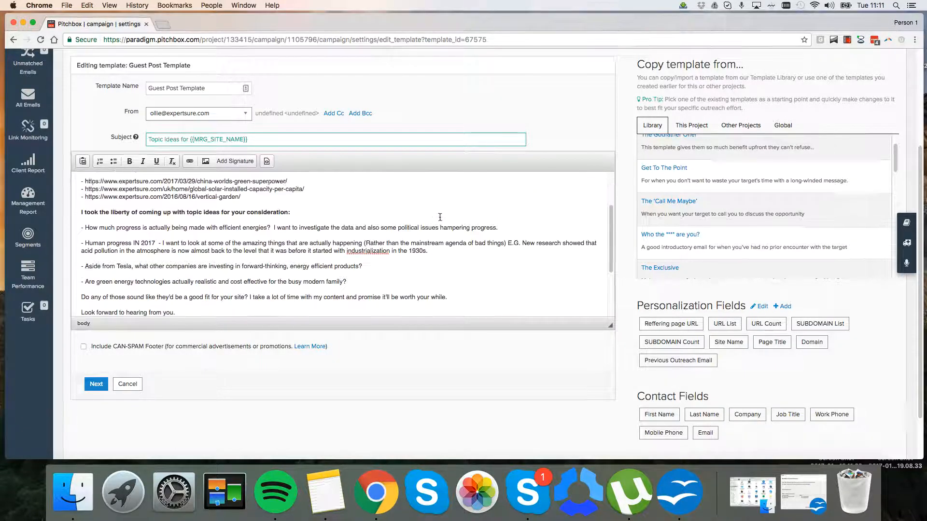
scroll(344, 237, up, 4)
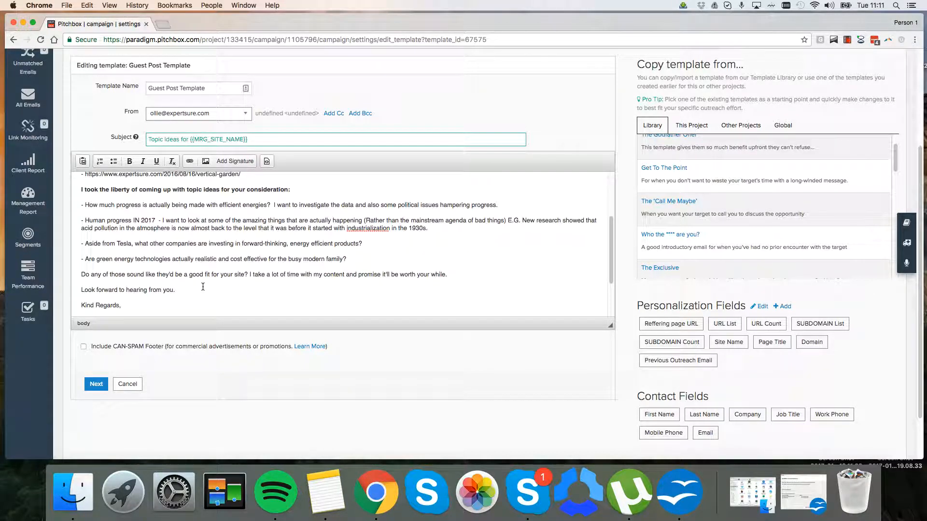
scroll(202, 287, up, 5)
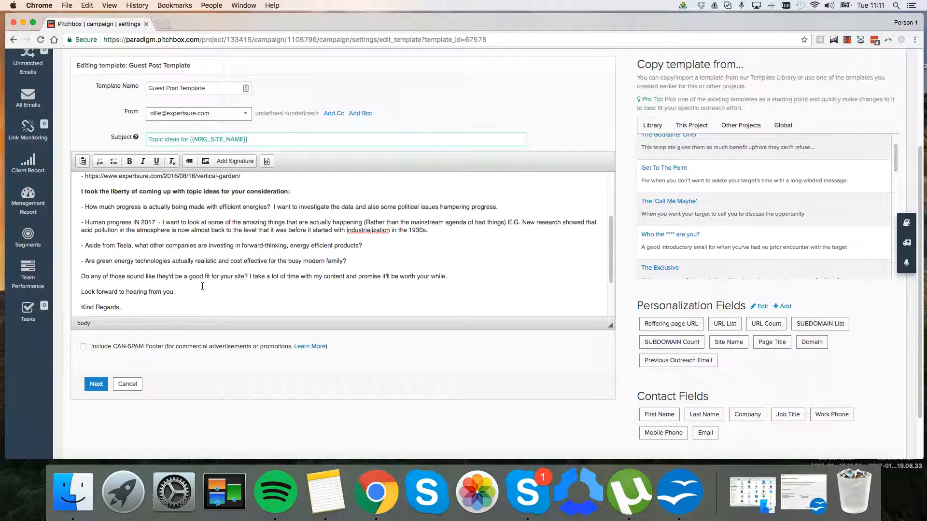
scroll(204, 271, down, 3)
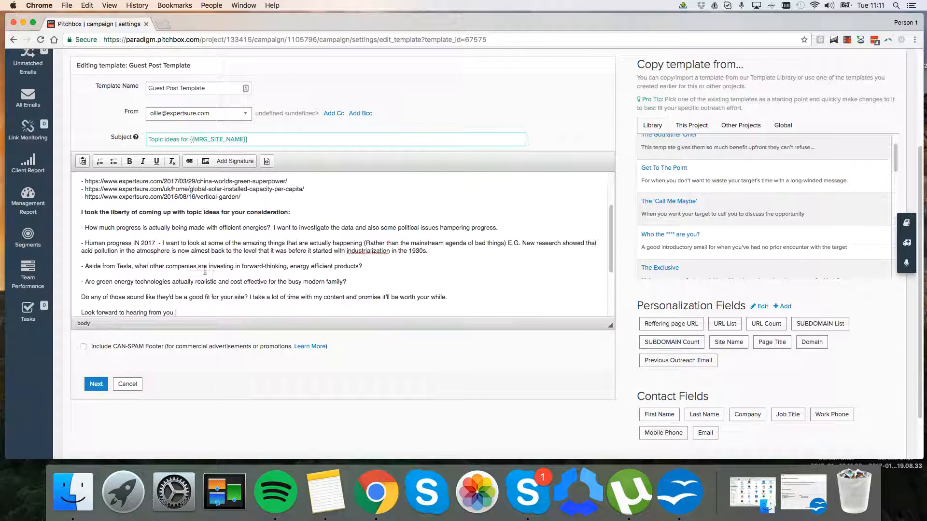
Remove the leading hyphens from the three recent-work URLs and format them as a bulleted list
scroll(199, 263, up, 4)
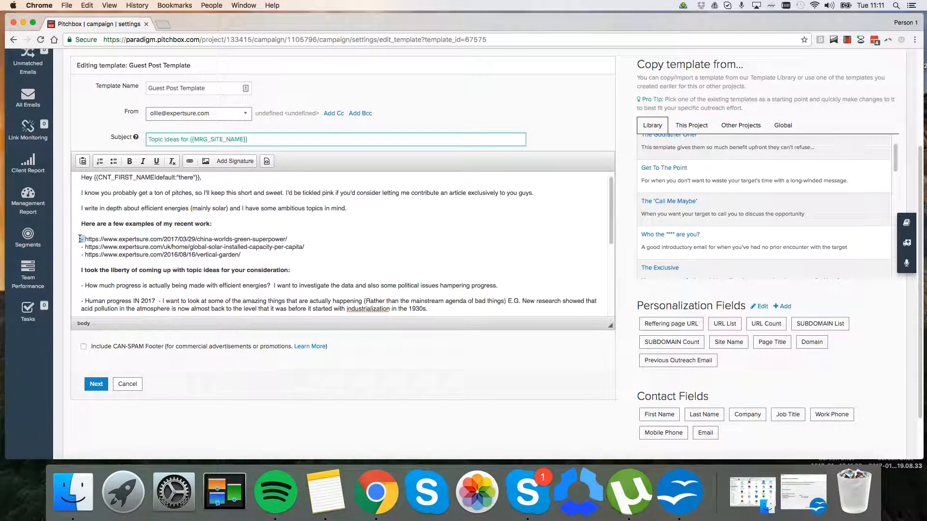
key(BackSpace)
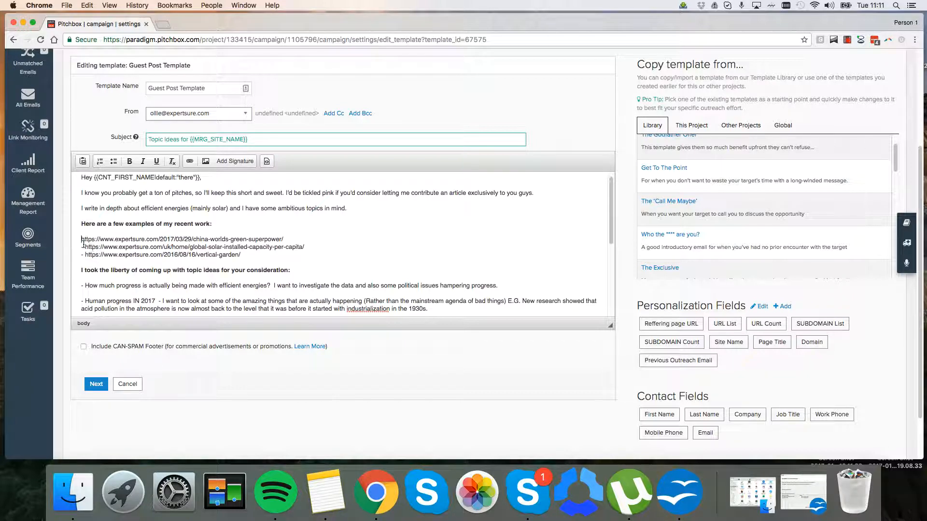
click(85, 247)
key(BackSpace)
key(BackSpace)
key(BackSpace)
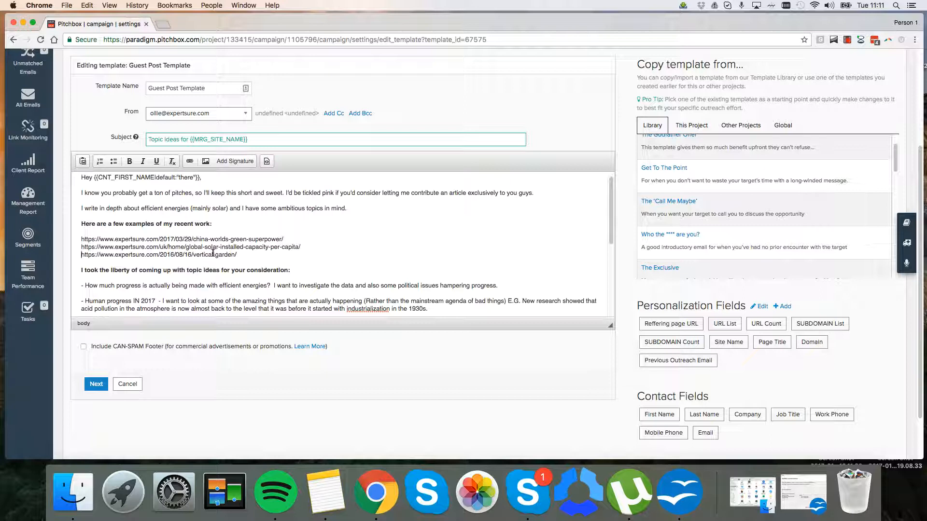
drag(237, 255, 81, 240)
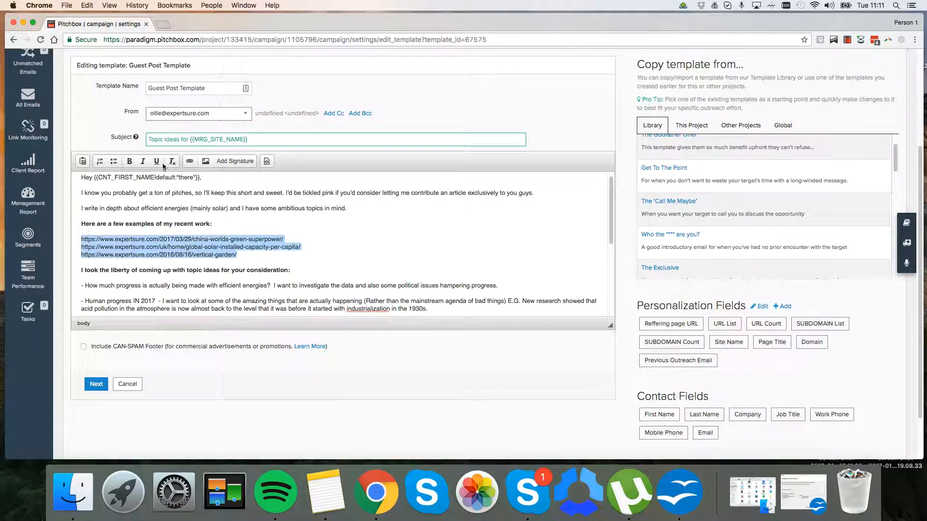
click(113, 161)
click(160, 262)
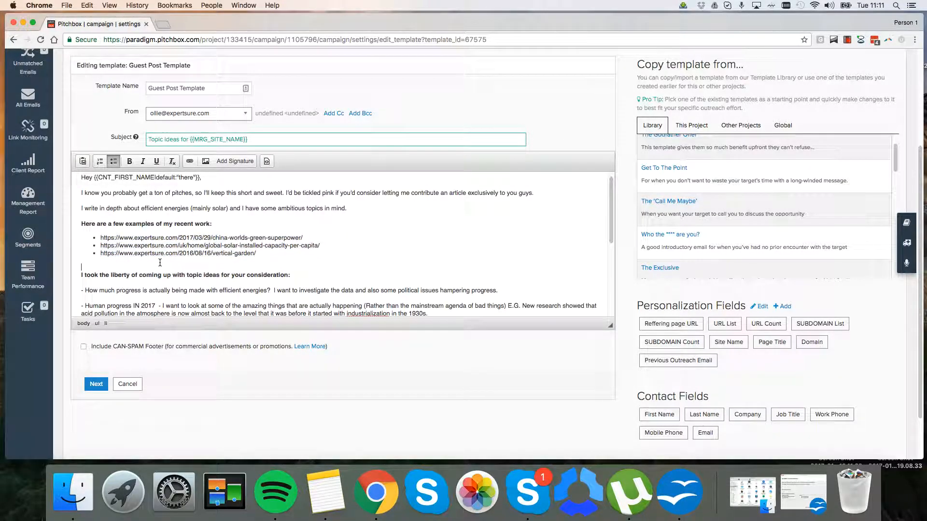
Remove the hyphen before the "How much progress" topic idea and make it the first item of a numbered list
scroll(158, 265, down, 2)
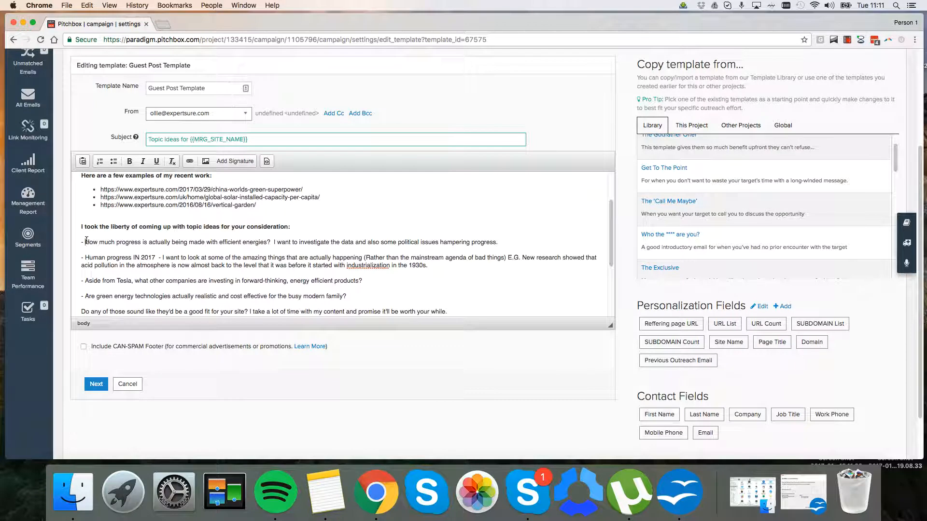
key(BackSpace)
key(BackSpace)
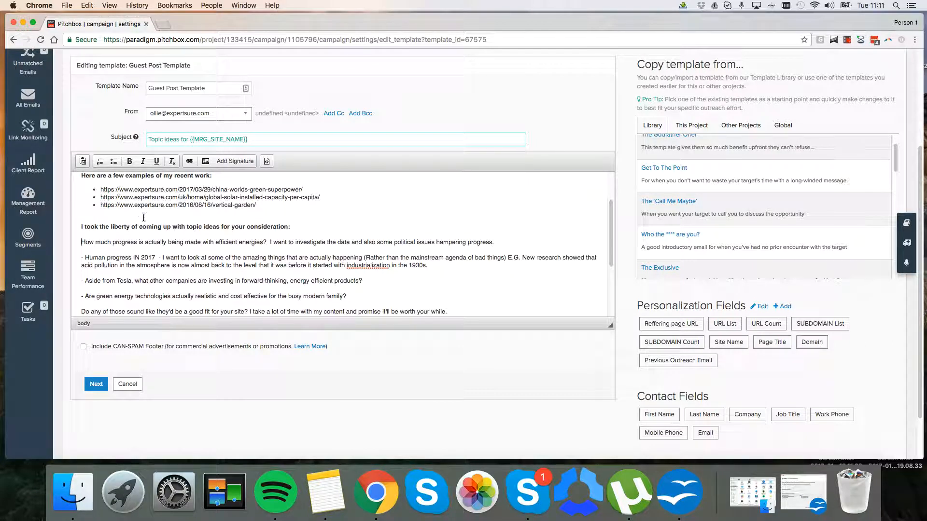
scroll(224, 233, up, 1)
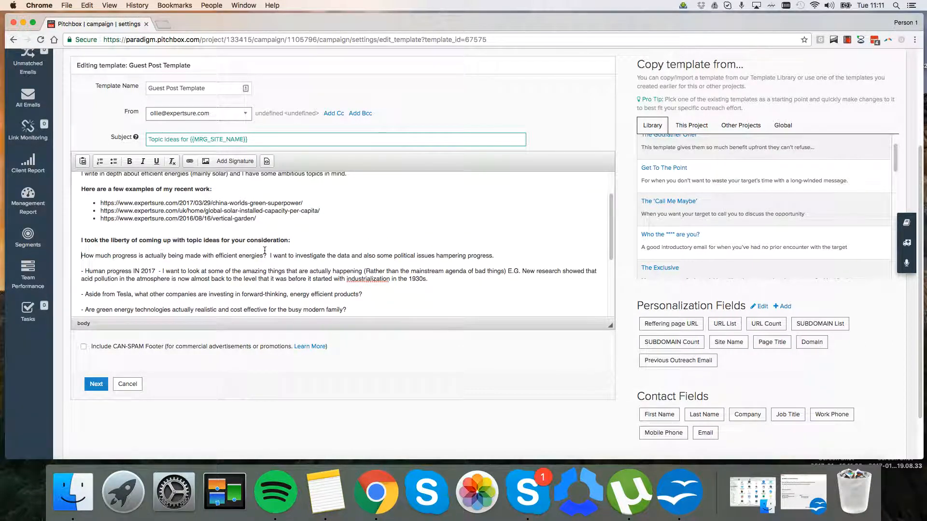
click(100, 161)
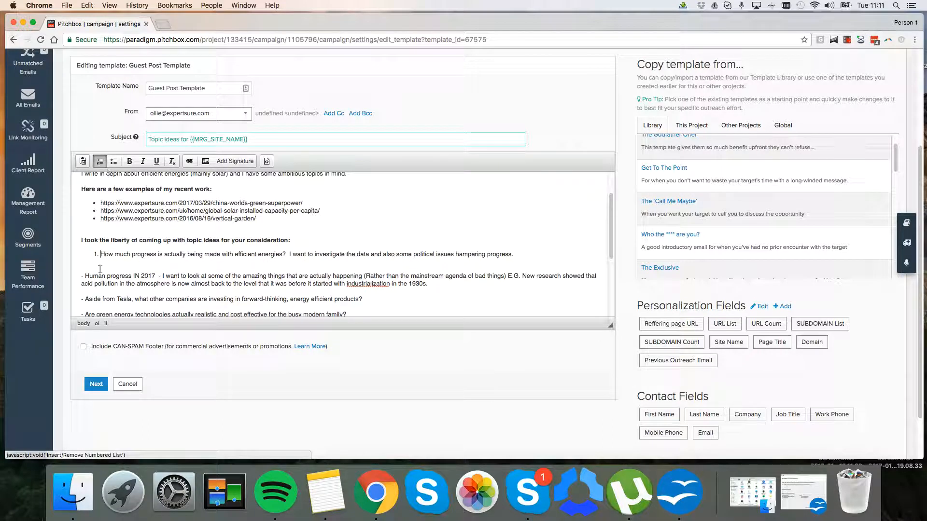
Turn the "Human progress IN 2017" and "Aside from Tesla" ideas into items 2 and 3 of the numbered list, without their hyphens
click(86, 276)
key(BackSpace)
key(BackSpace)
key(BackSpace)
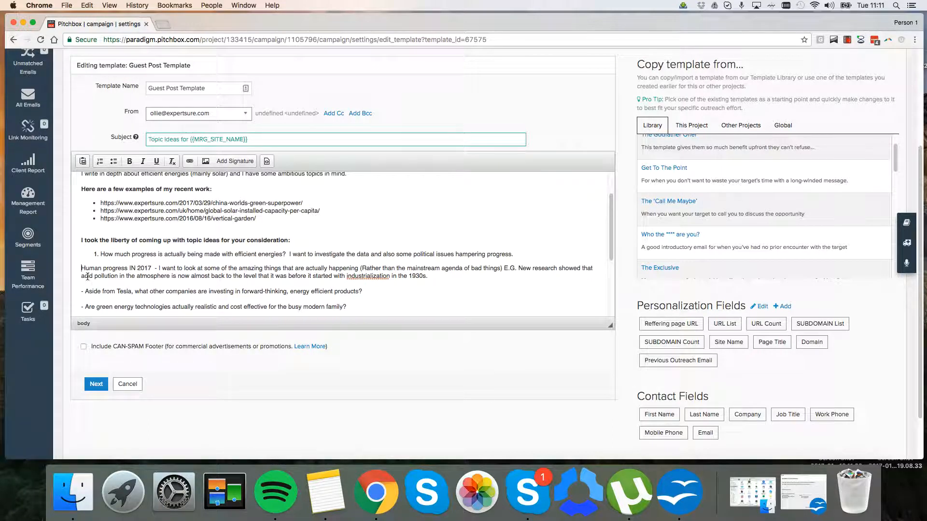
key(BackSpace)
click(86, 290)
key(BackSpace)
key(BackSpace)
key(BackSpace)
key(BackSpace)
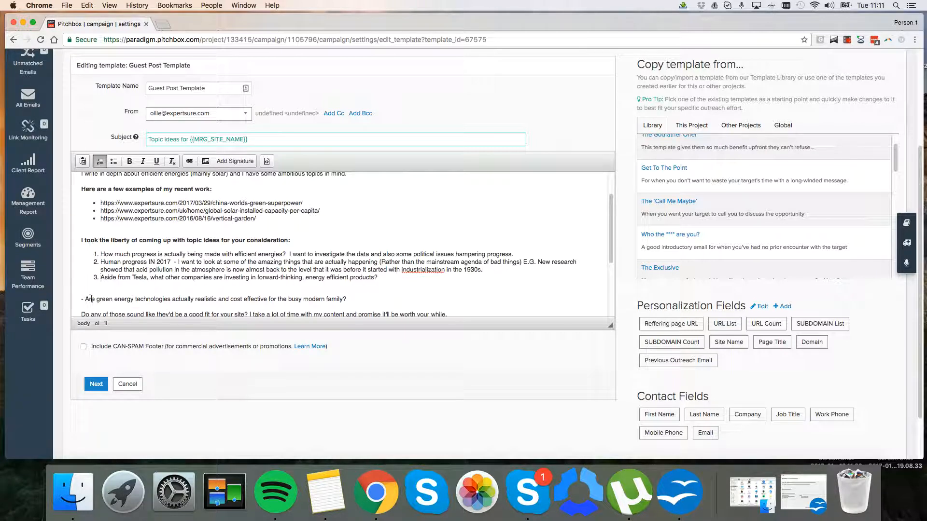
Turn the "Are green energy technologies" idea into item 4 of the numbered list, without its hyphen
click(85, 299)
key(BackSpace)
key(BackSpace)
key(BackSpace)
key(BackSpace)
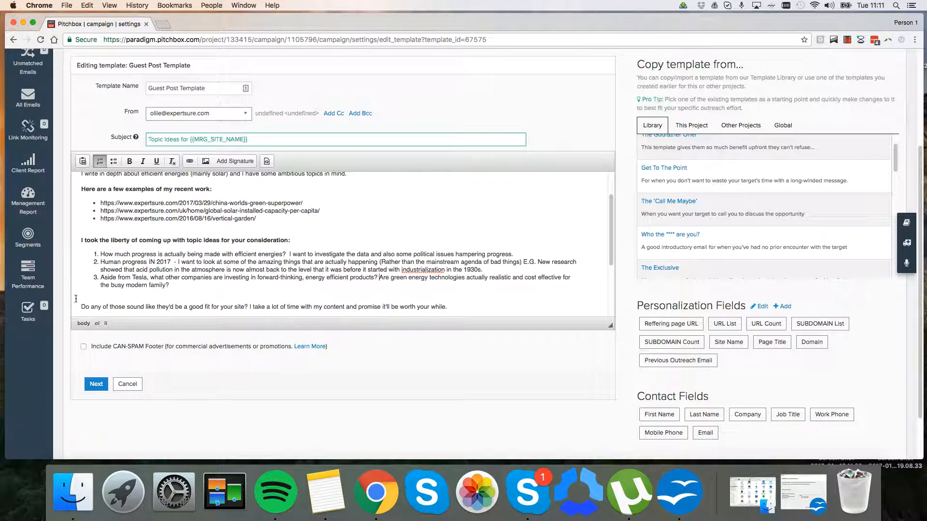
scroll(361, 278, down, 2)
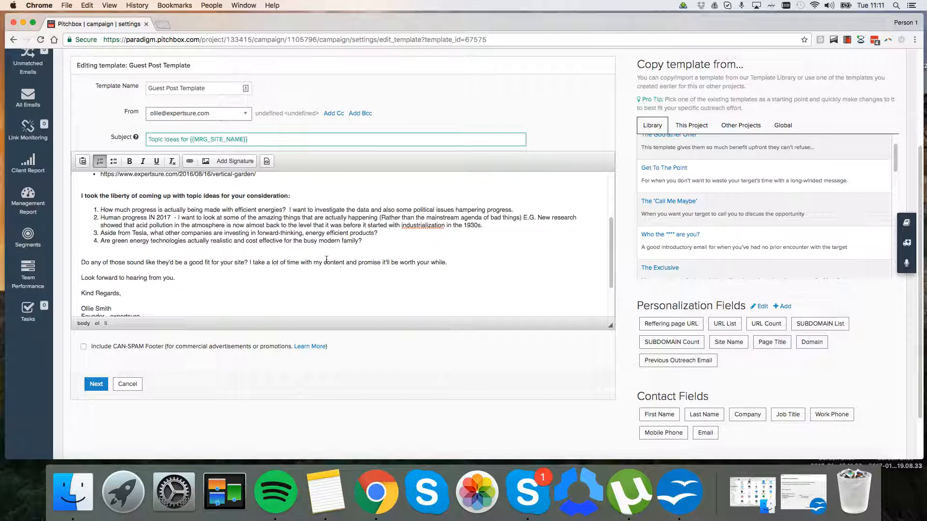
scroll(264, 269, down, 2)
Replace "you guys" in the opening paragraph with the {{MRG_SITE_NAME}} tag from the subject, keeping the full stop
scroll(264, 268, up, 6)
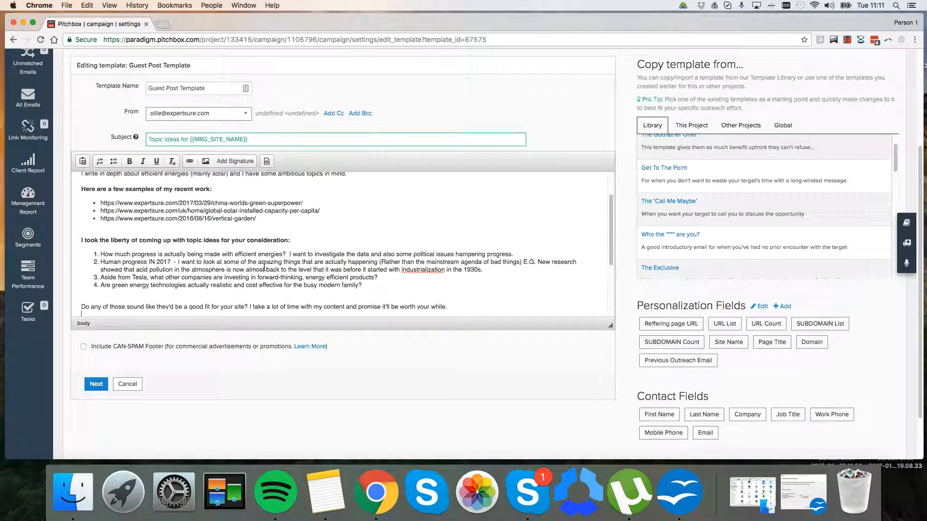
scroll(265, 267, up, 1)
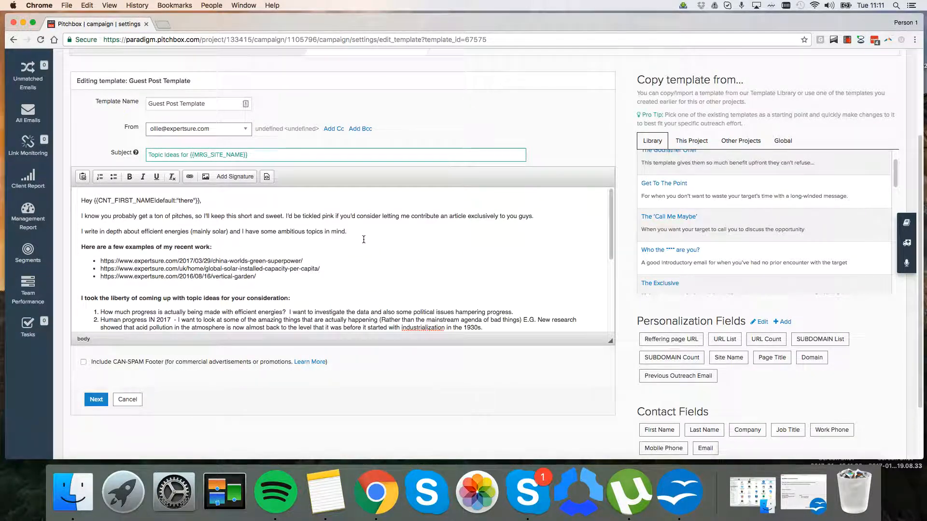
drag(249, 154, 192, 152)
drag(213, 201, 158, 201)
click(262, 225)
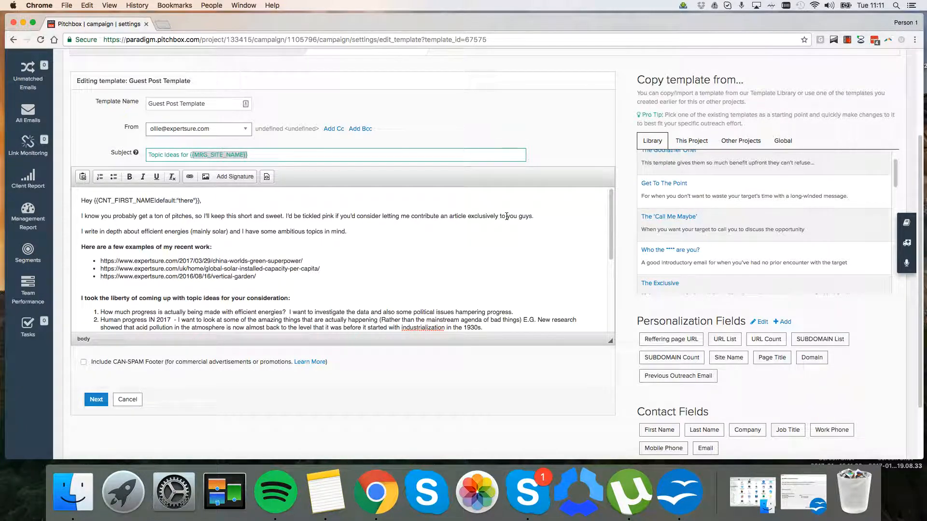
drag(507, 216, 535, 223)
drag(263, 153, 194, 155)
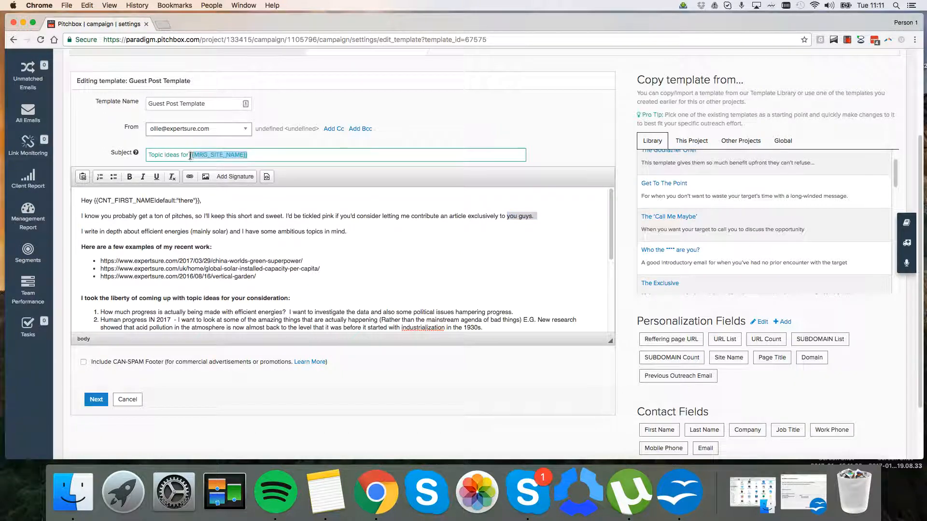
click(534, 215)
drag(526, 216, 507, 216)
text({{MRG_SITE_NAME}})
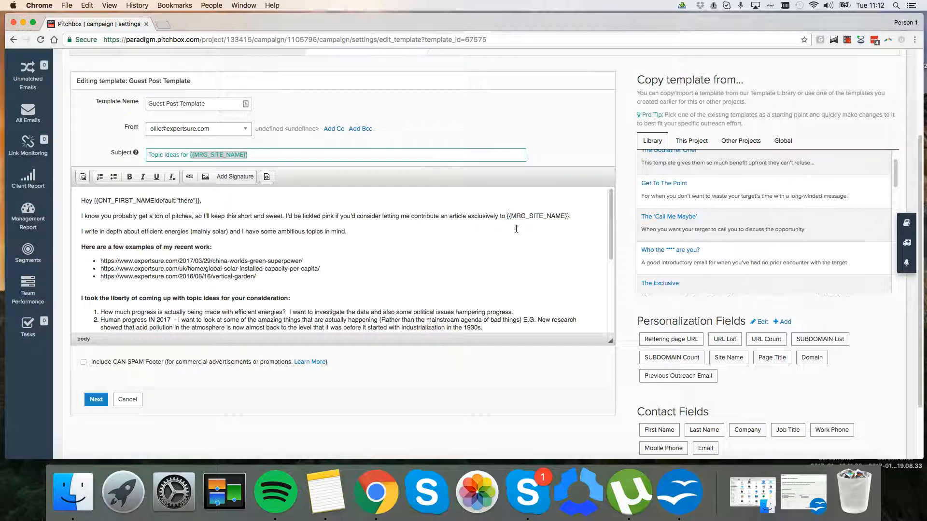
Generate the email preview using "cool website" as the sample site name and a sample first name
scroll(430, 234, down, 3)
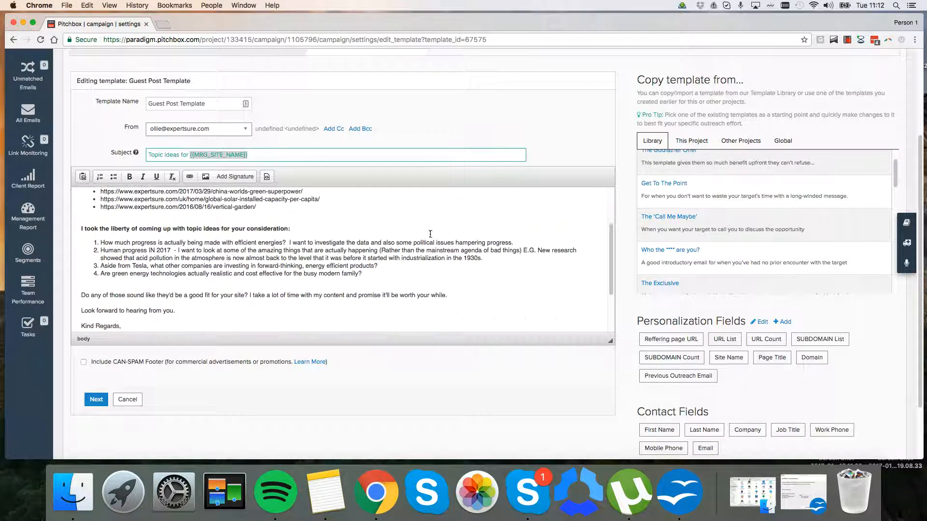
click(96, 400)
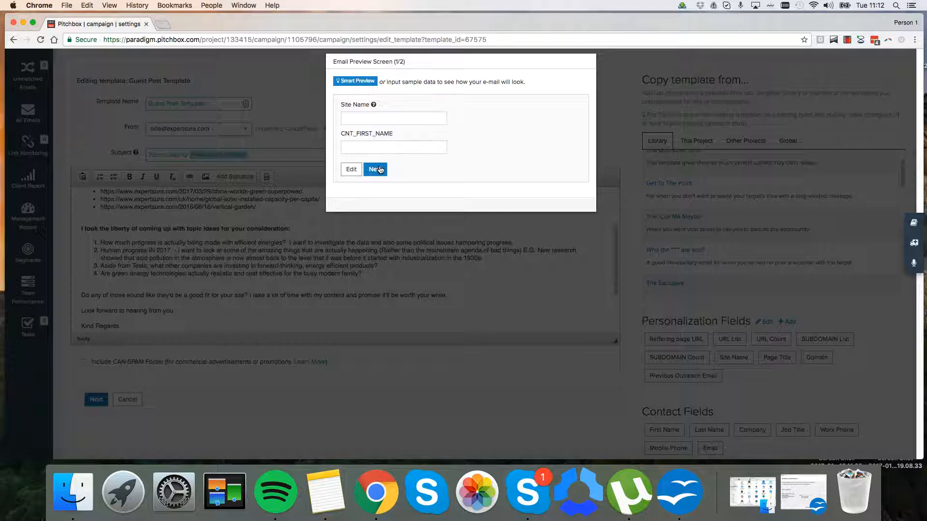
click(387, 113)
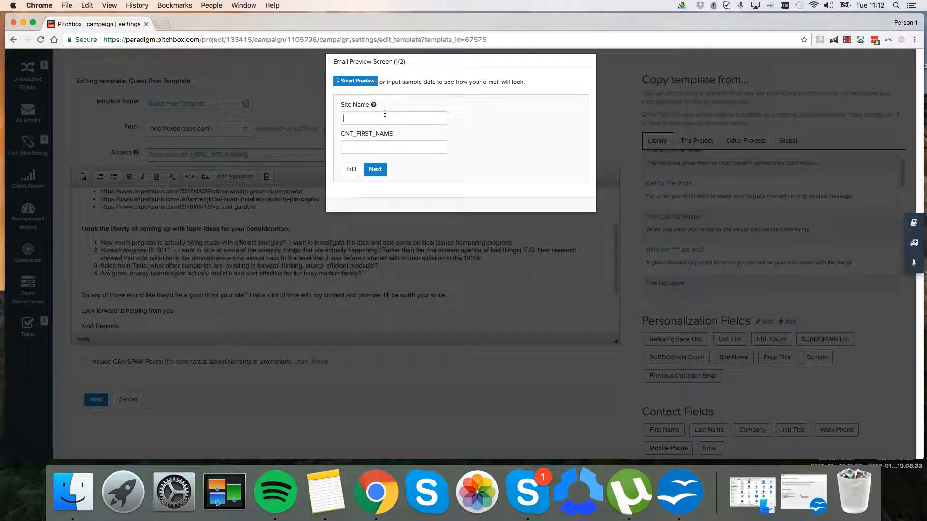
text(cool website)
click(385, 143)
text(jane)
click(380, 169)
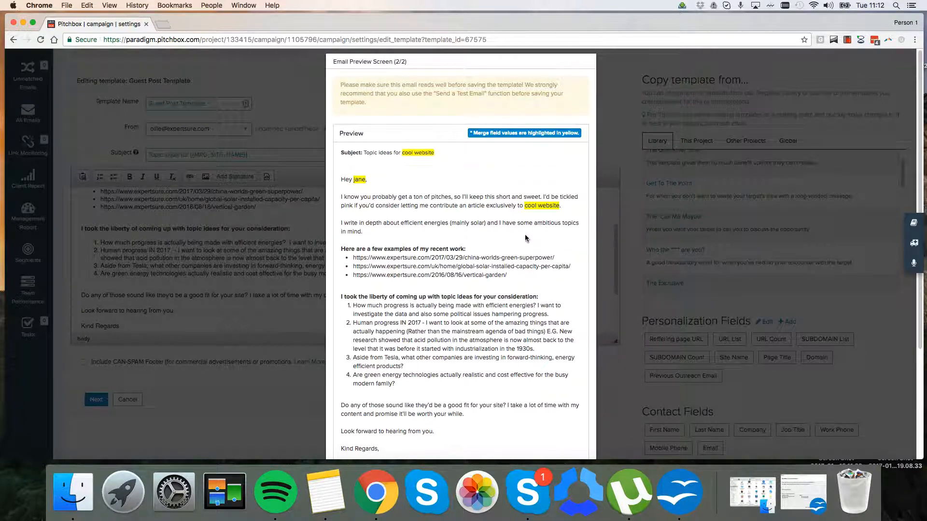
Resize and reposition the browser window to reach the end of the email preview, and save the template
scroll(528, 241, down, 3)
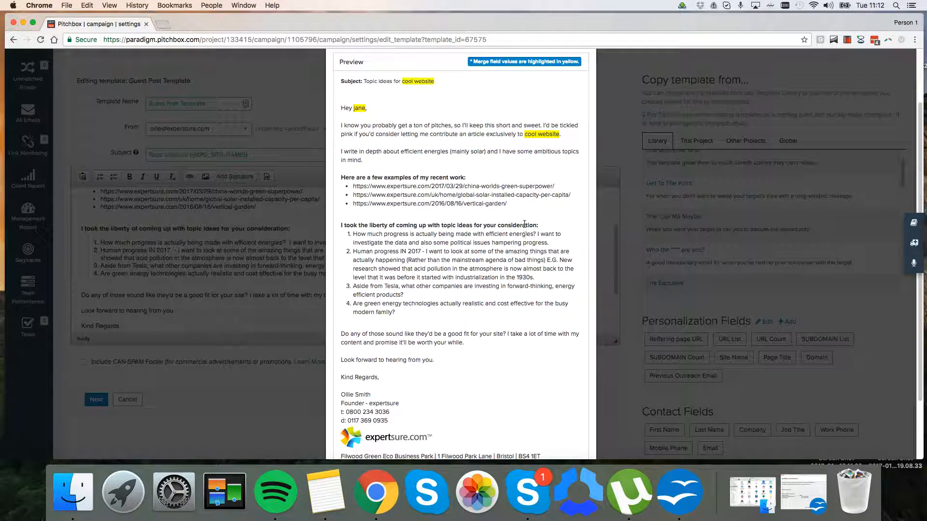
scroll(525, 223, down, 2)
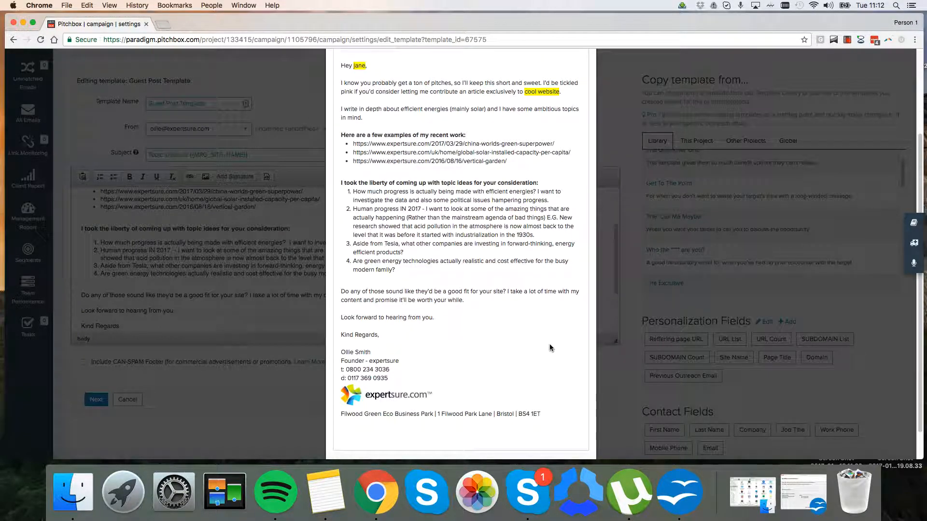
drag(380, 22, 383, 20)
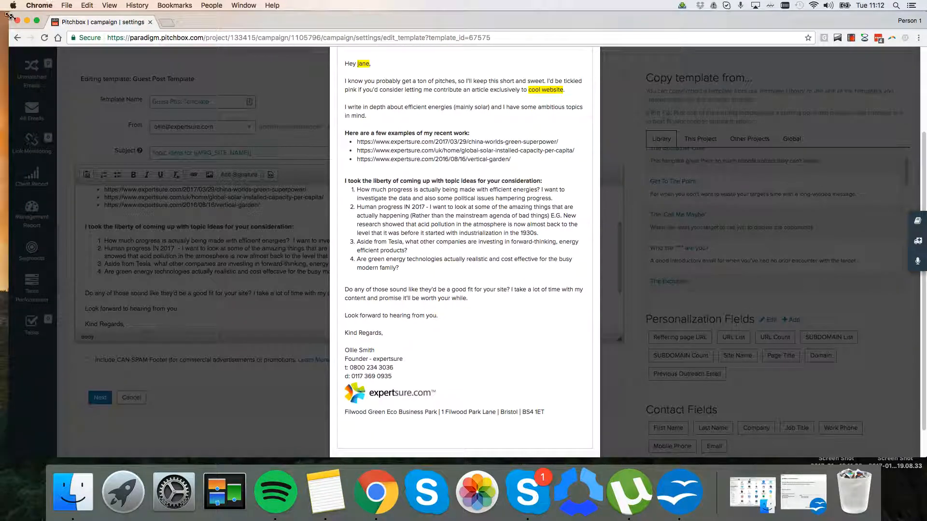
drag(10, 17, 26, 23)
drag(238, 25, 229, 17)
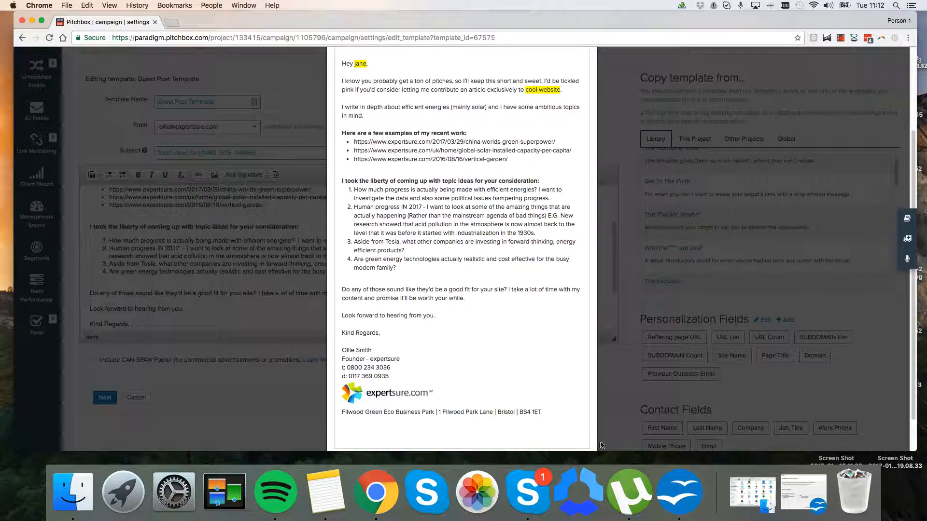
drag(15, 12, 34, 38)
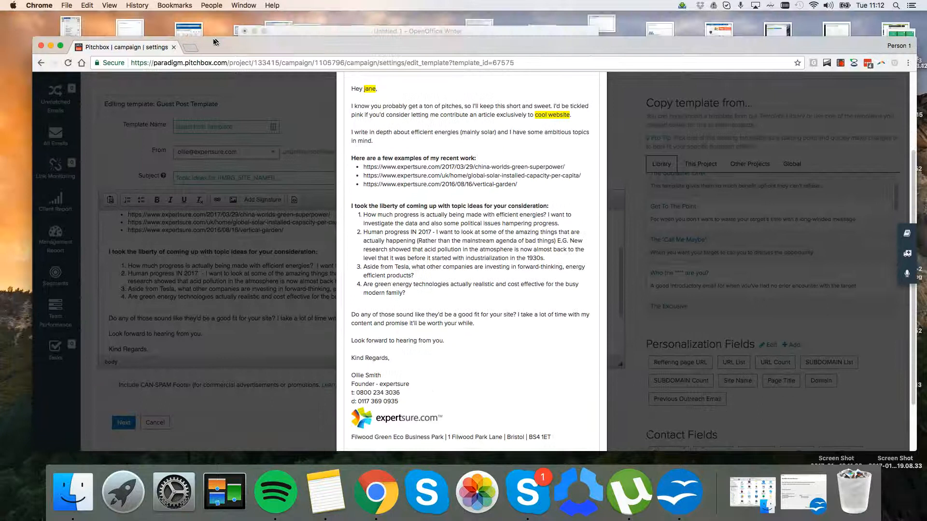
drag(215, 42, 213, 17)
scroll(488, 337, down, 3)
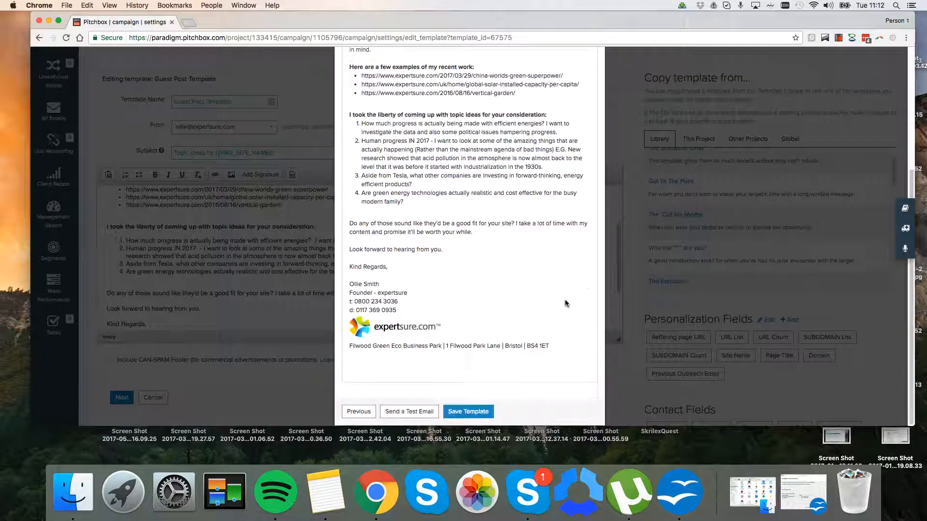
click(490, 413)
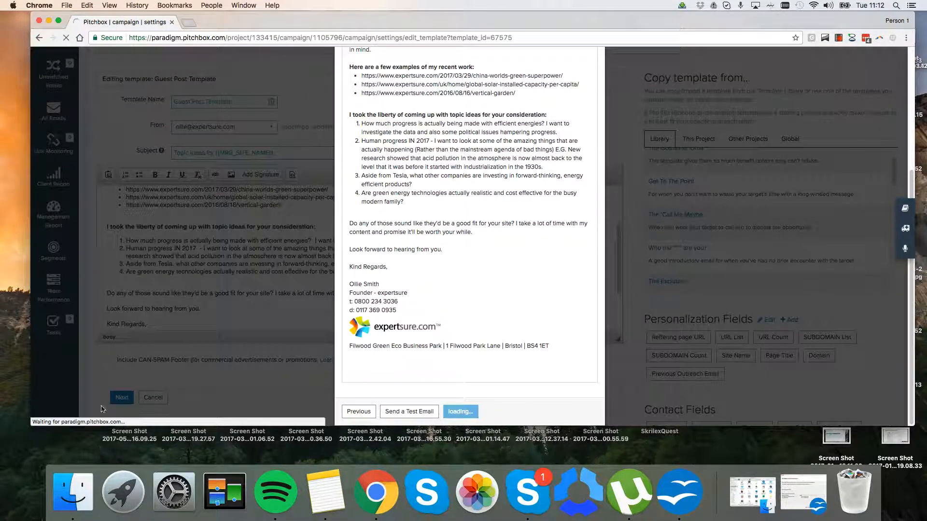
Set the days between follow-up attempts to 4 for the Guest Posting email sequence, then save and exit the settings
drag(30, 427, 18, 433)
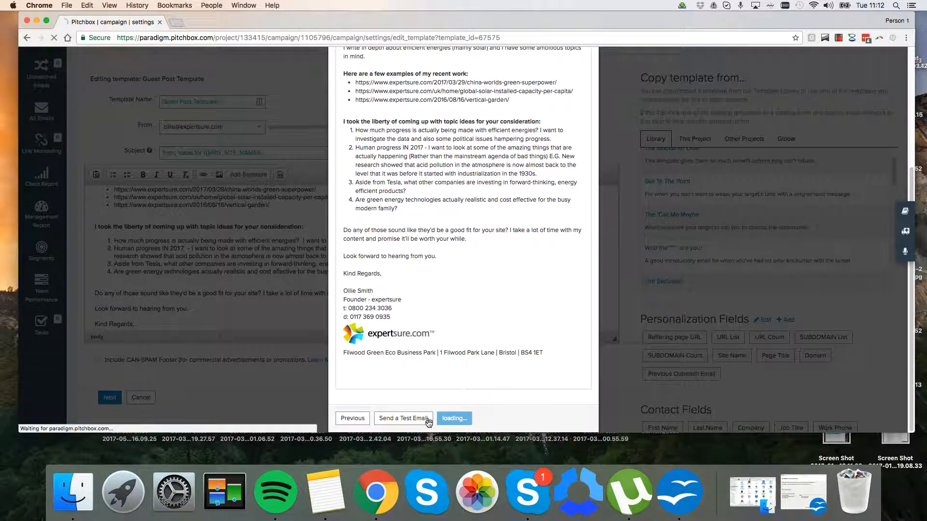
scroll(410, 262, up, 2)
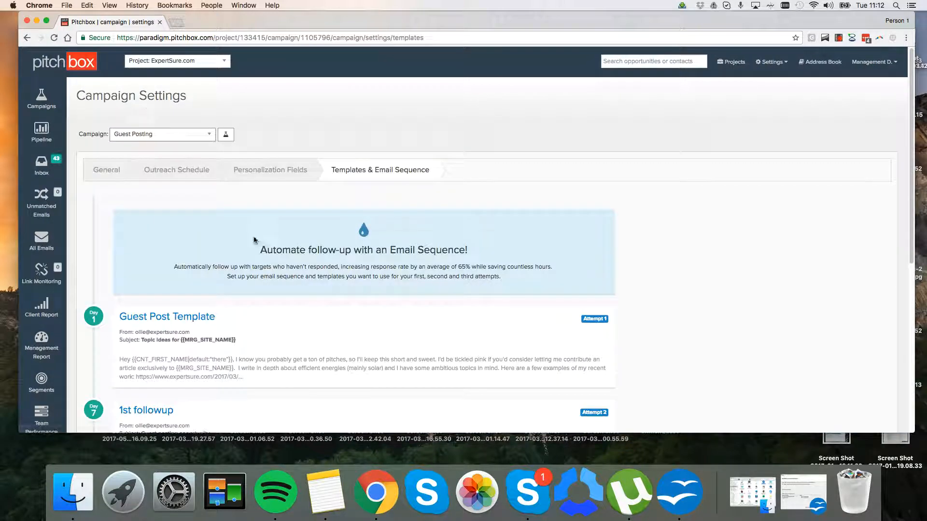
scroll(307, 323, down, 3)
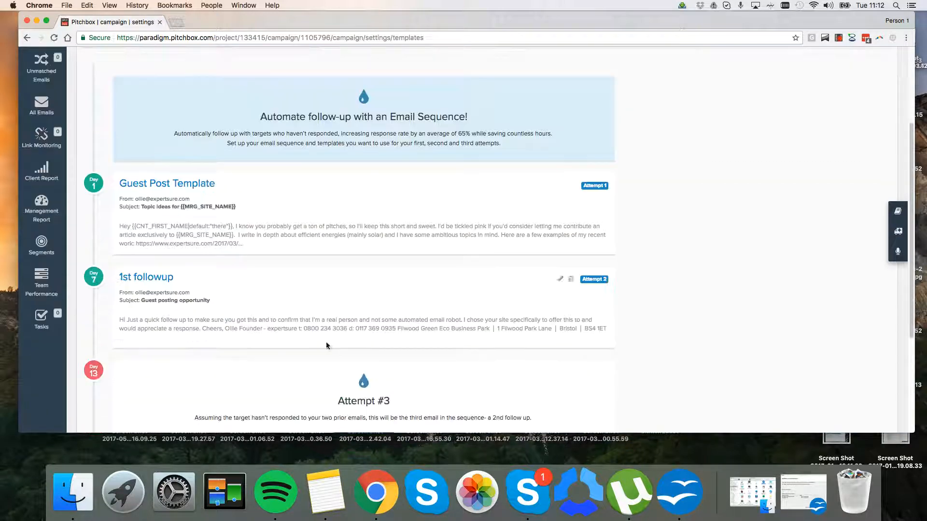
scroll(228, 338, down, 2)
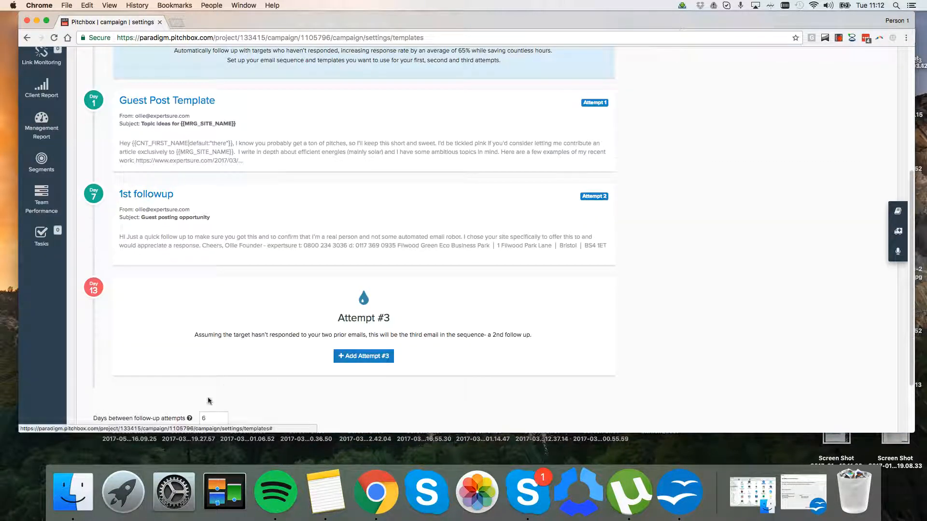
scroll(209, 401, down, 2)
drag(216, 340, 192, 338)
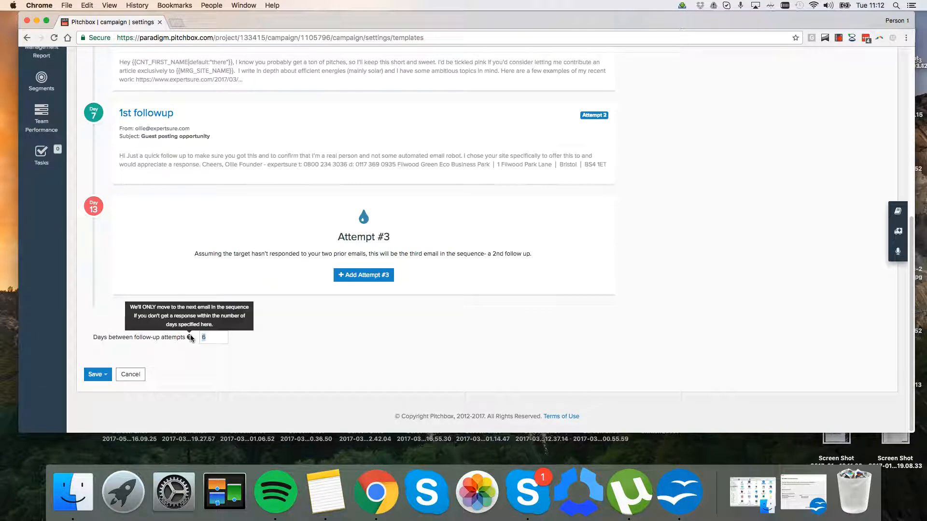
text(4)
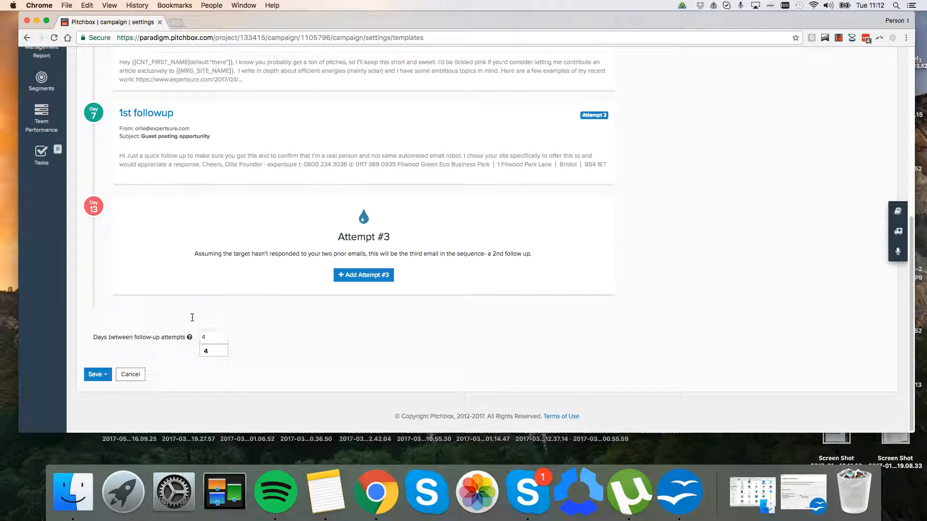
click(95, 375)
click(118, 408)
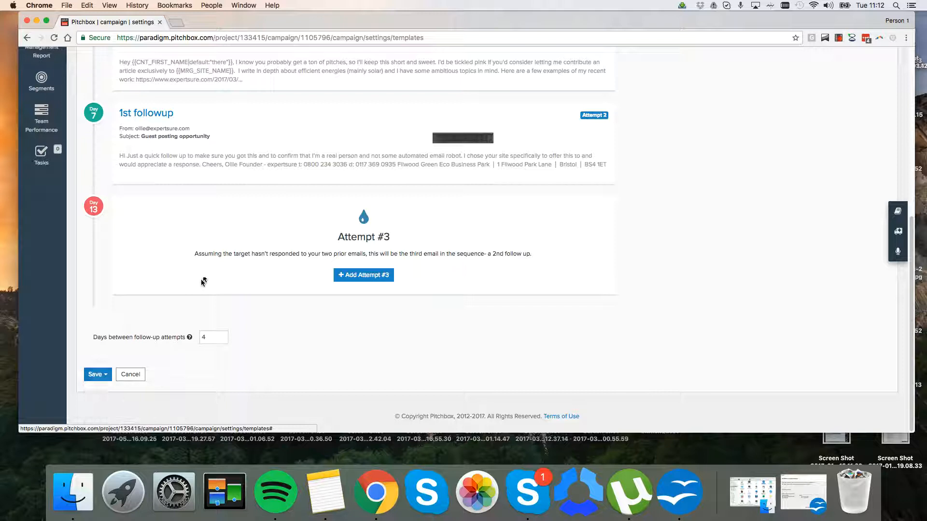
drag(246, 27, 236, 33)
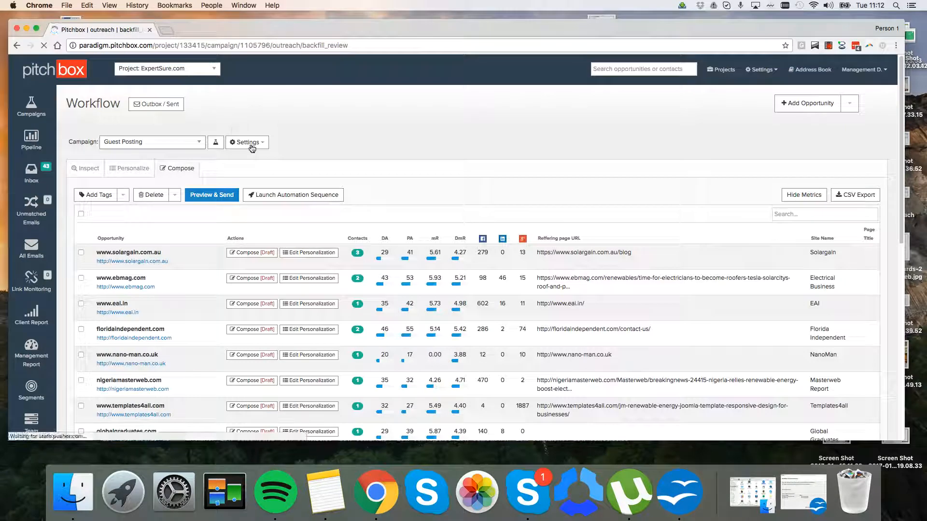
Add Monday to the campaign's outreach schedule, set the daily limit to 35, then save and exit
click(248, 142)
click(263, 178)
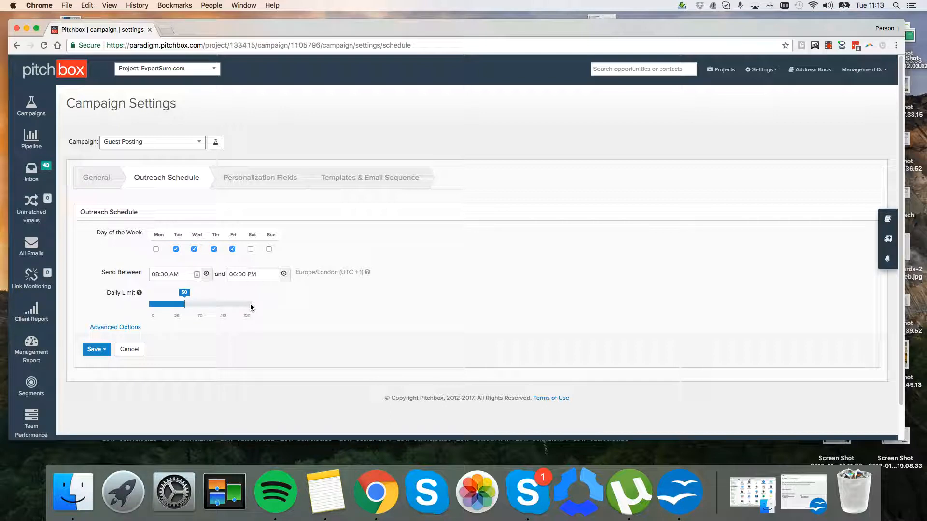
click(156, 250)
drag(184, 304, 175, 304)
click(103, 349)
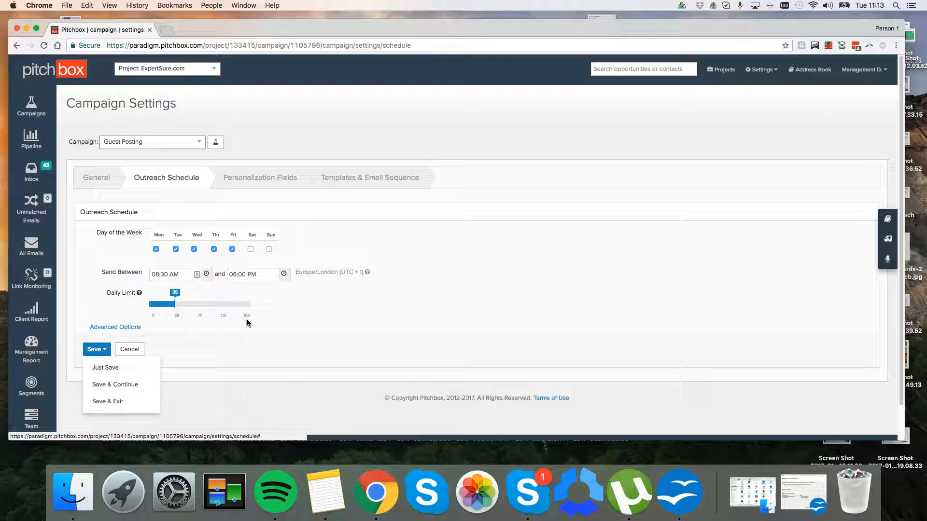
click(122, 401)
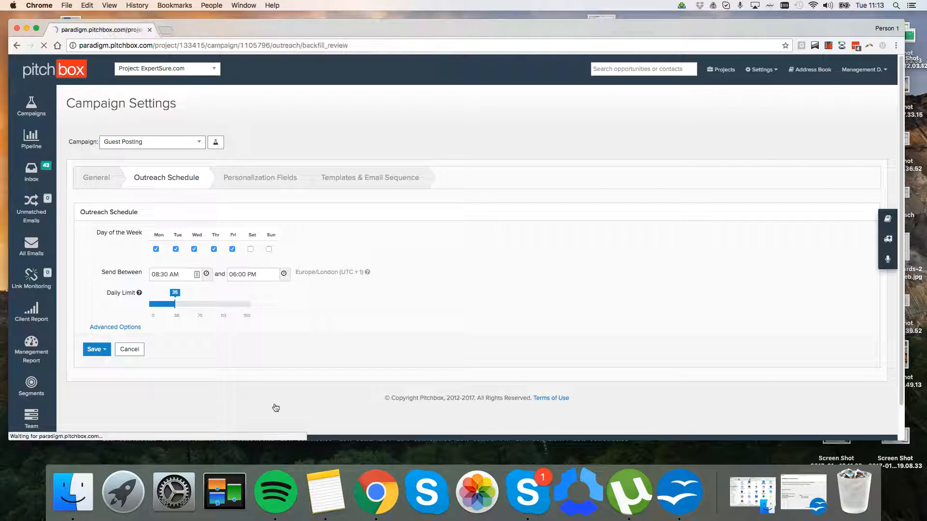
Review the Site Name values on the first two pages of the compose list, widening the browser window to fit
click(320, 501)
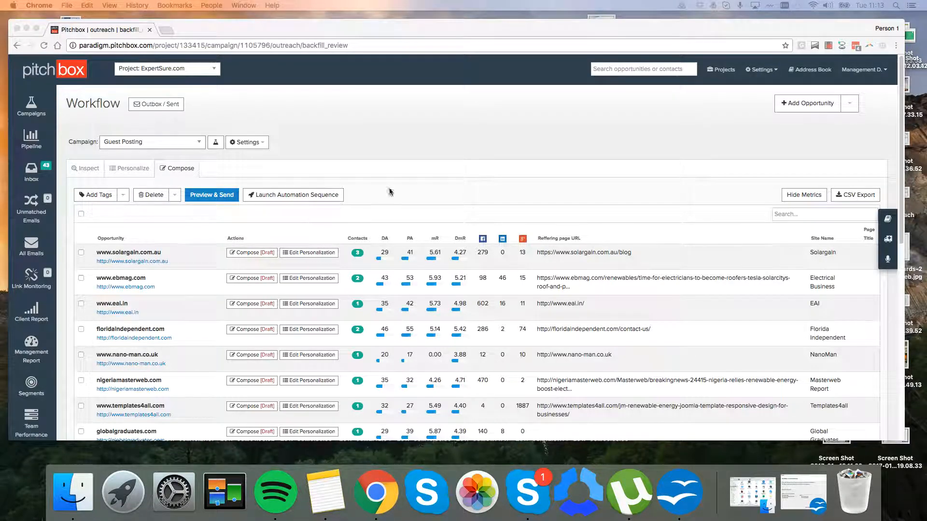
scroll(439, 178, down, 1)
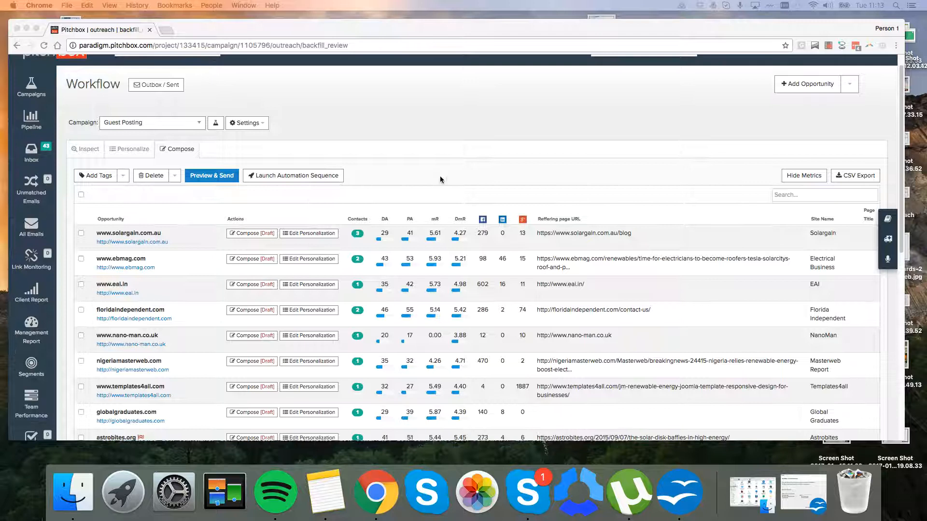
click(904, 180)
drag(903, 174, 925, 174)
drag(777, 30, 762, 27)
scroll(863, 225, down, 2)
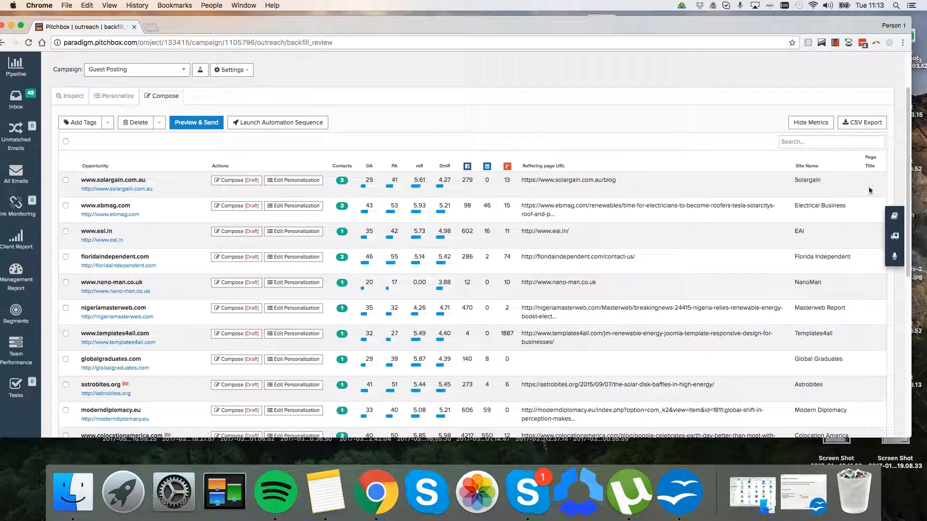
scroll(874, 288, down, 6)
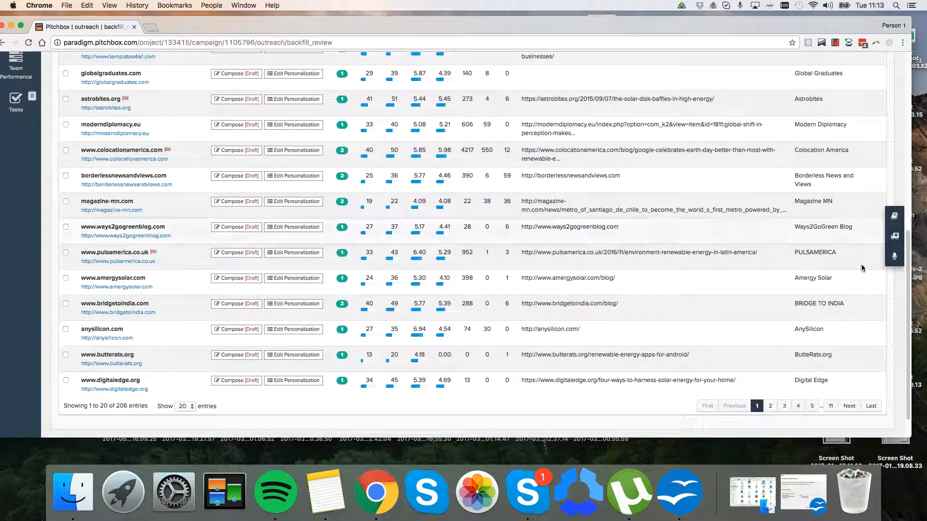
click(770, 407)
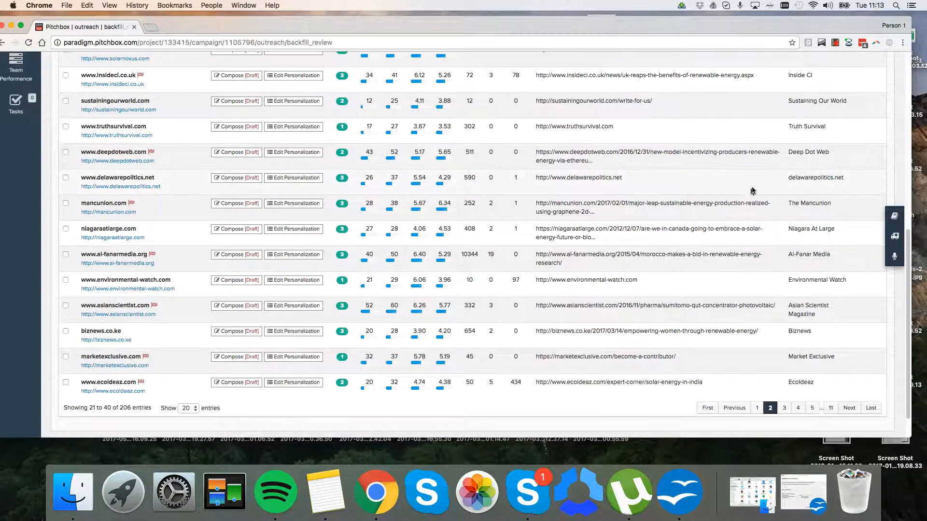
drag(290, 26, 301, 26)
scroll(791, 237, up, 15)
scroll(821, 337, down, 15)
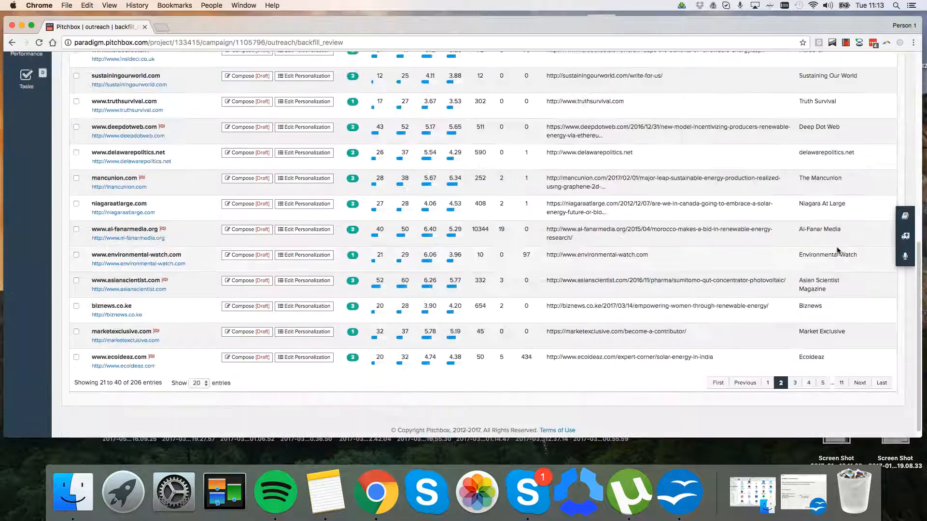
scroll(827, 356, up, 15)
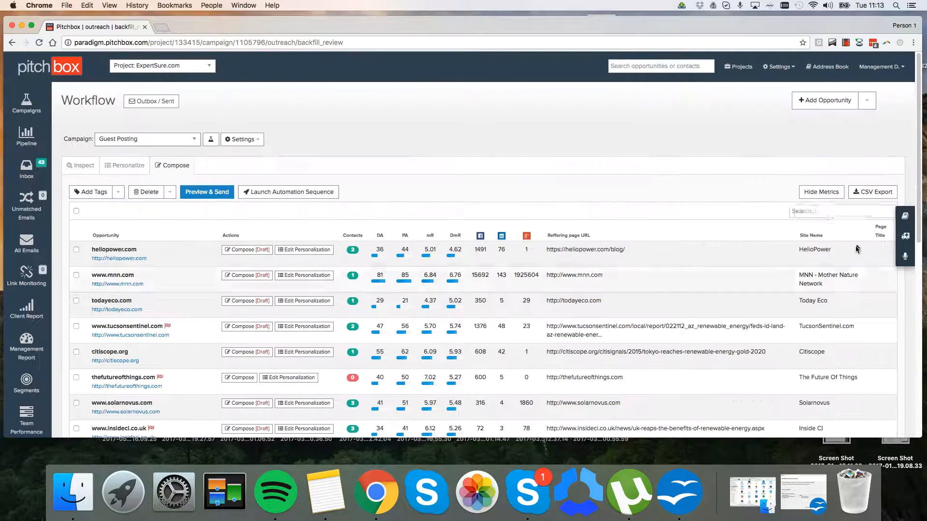
click(310, 278)
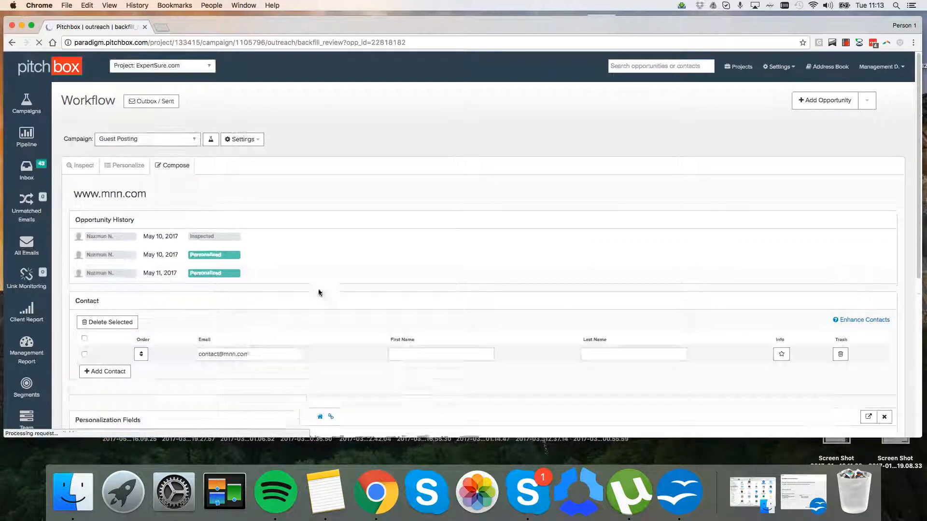
scroll(249, 322, down, 2)
scroll(211, 315, down, 2)
drag(239, 343, 167, 342)
key(BackSpace)
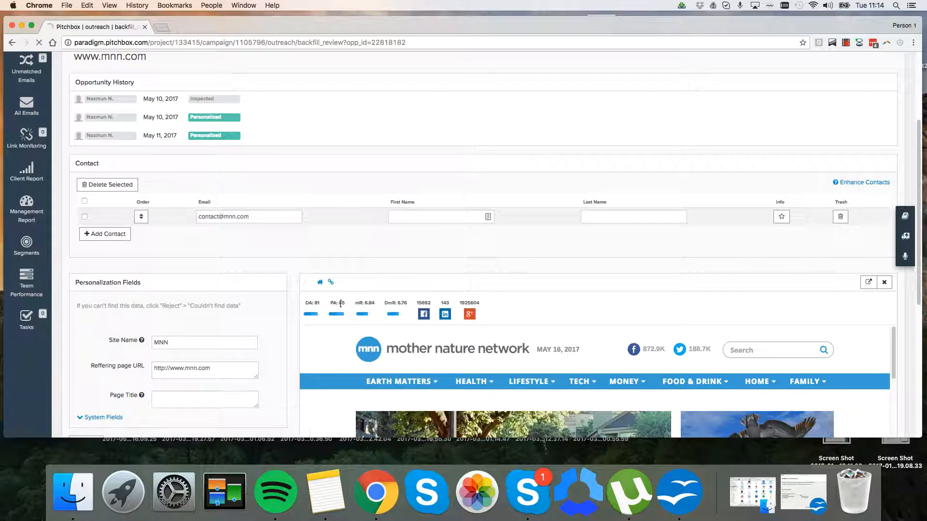
scroll(326, 300, down, 7)
click(199, 243)
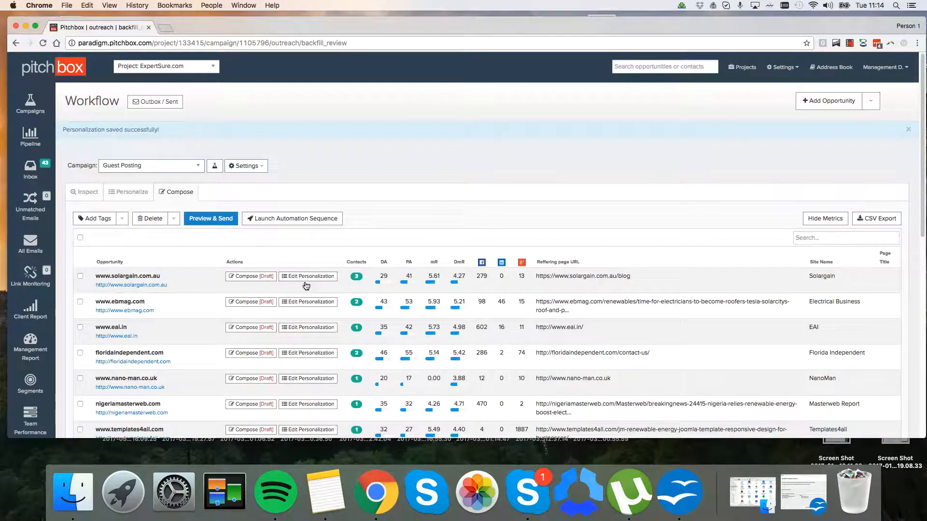
Select every opportunity on the first page, preview the outgoing emails, check the subject of the first one and close the preview
scroll(743, 325, down, 10)
scroll(743, 325, down, 3)
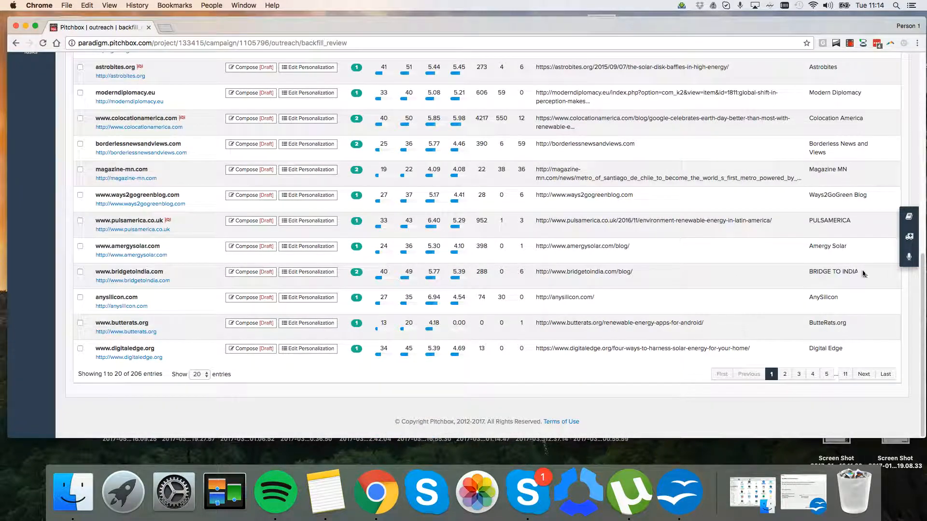
scroll(821, 167, up, 7)
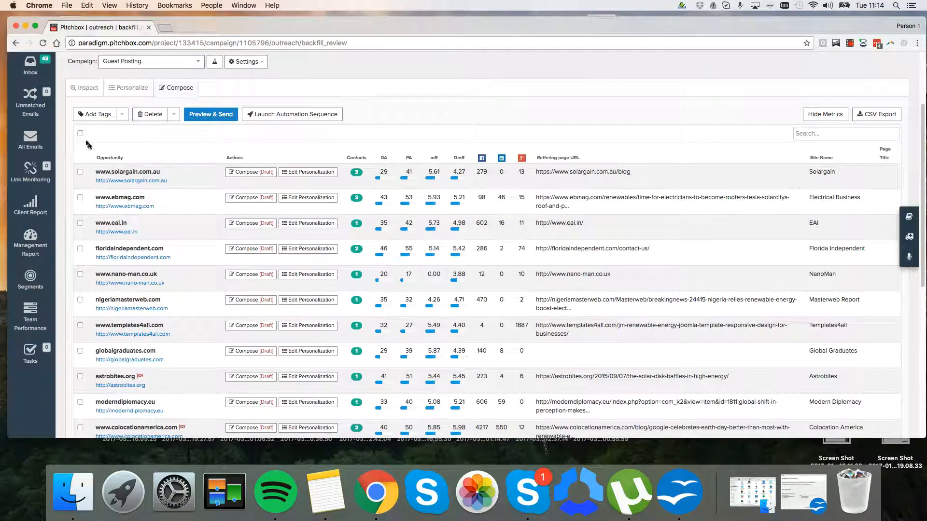
click(81, 135)
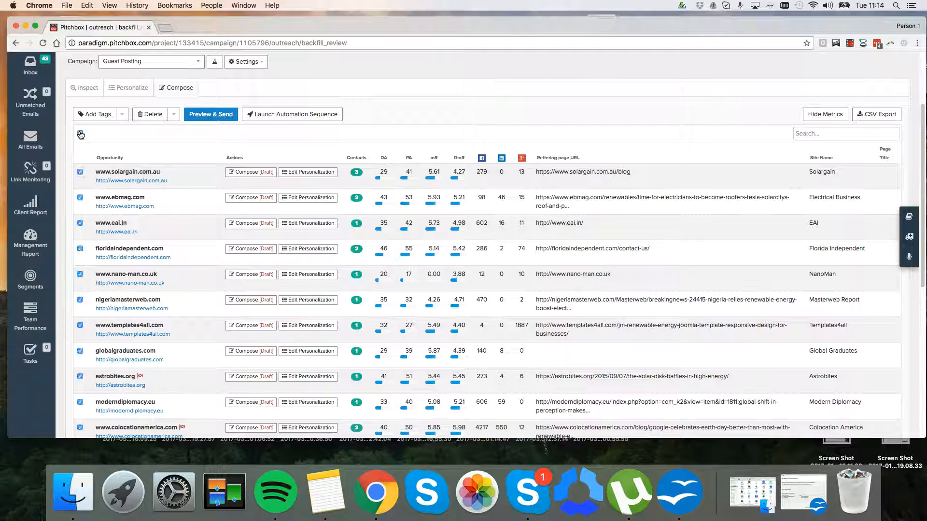
click(206, 119)
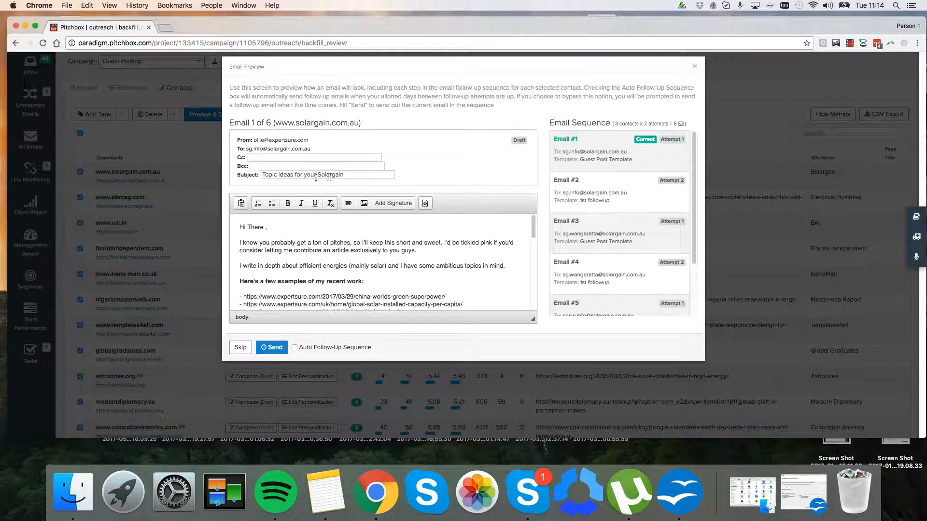
drag(318, 177, 307, 174)
click(694, 68)
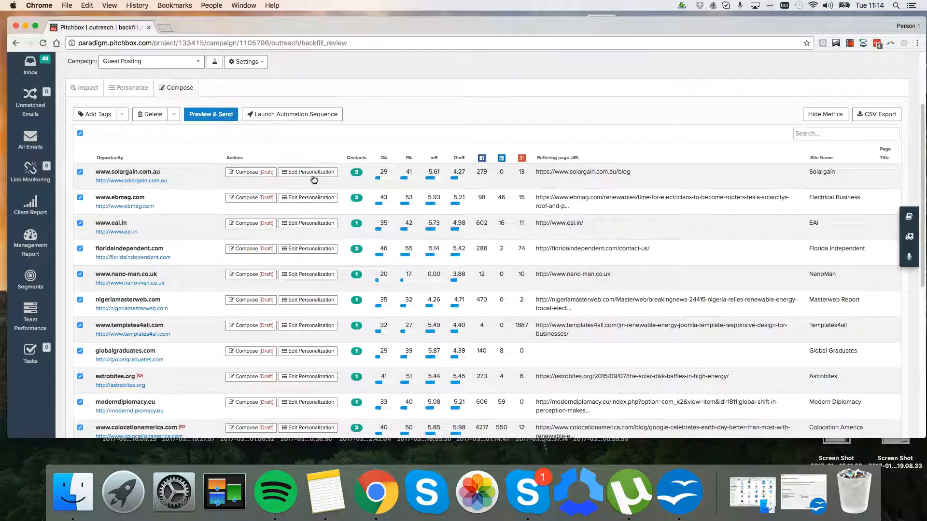
Clear the opportunity selection, check the Guest Post Template in the campaign's email sequence settings and return to the compose list
click(79, 133)
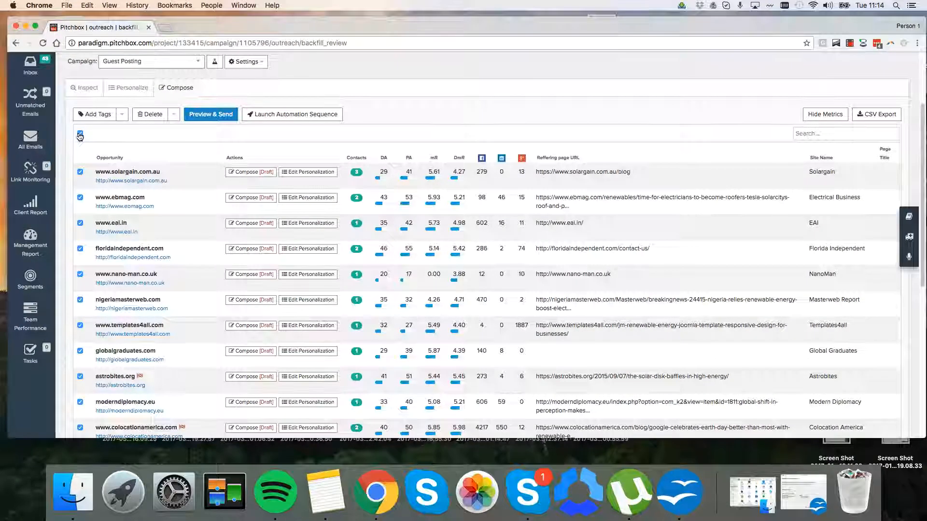
scroll(226, 175, up, 3)
click(245, 166)
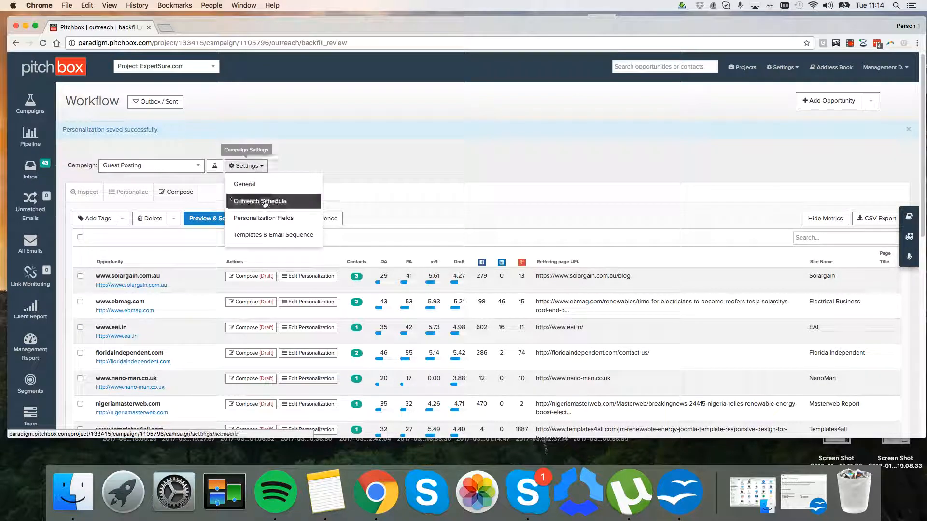
click(275, 234)
scroll(311, 269, down, 2)
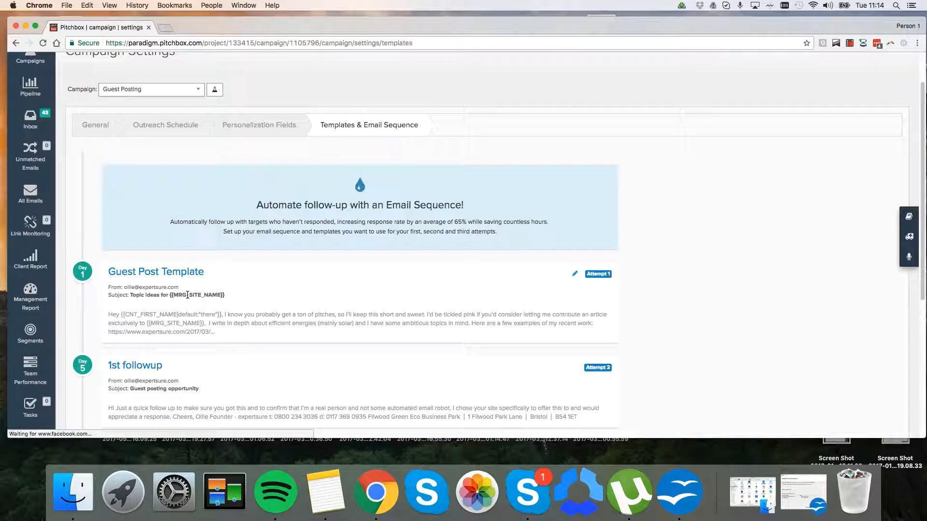
click(17, 43)
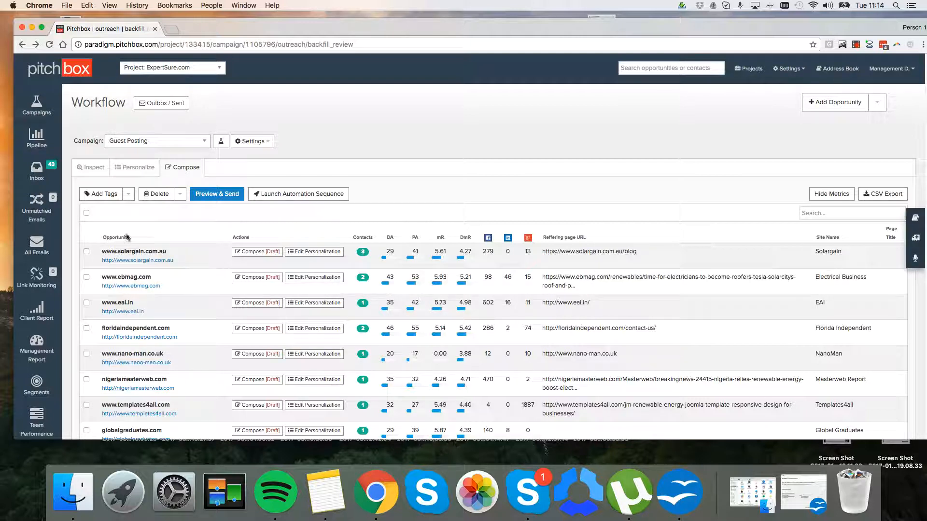
Select all opportunities on the page again, recheck the first email in the send preview and close it without sending
click(87, 213)
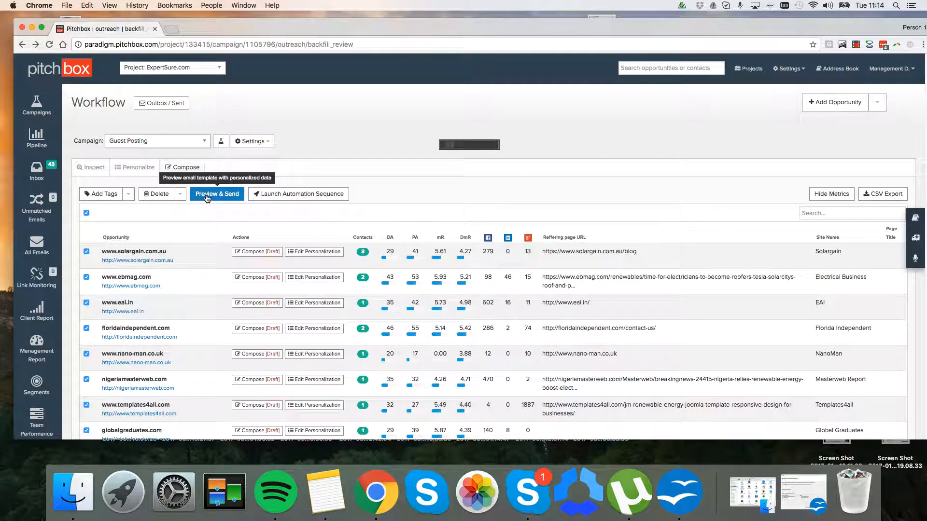
click(207, 196)
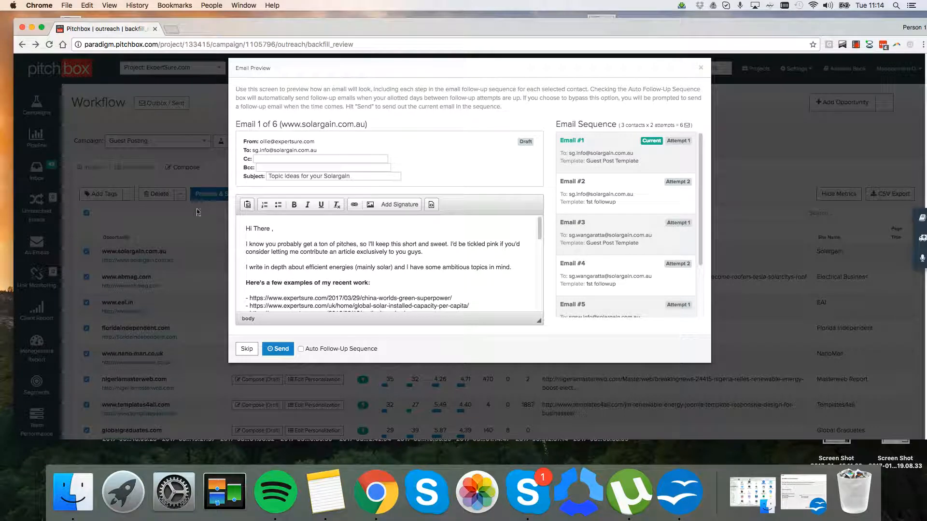
click(702, 68)
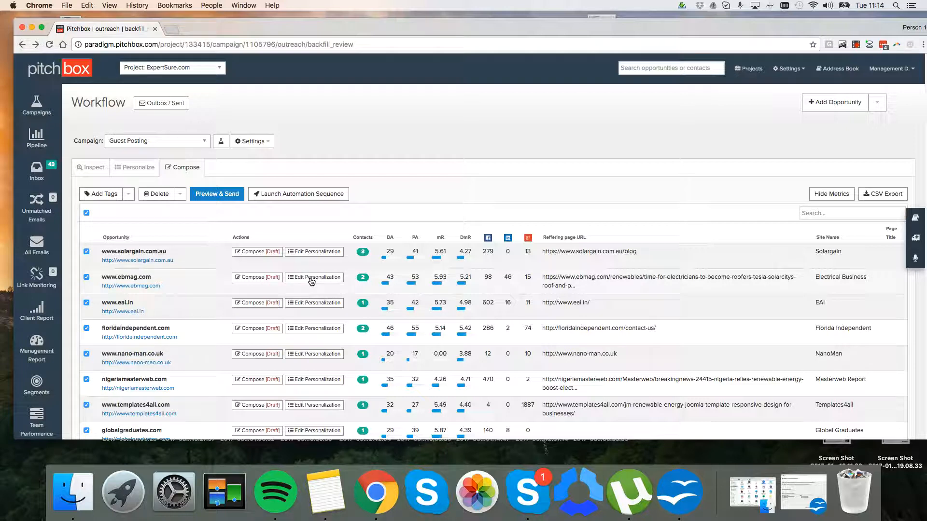
click(264, 283)
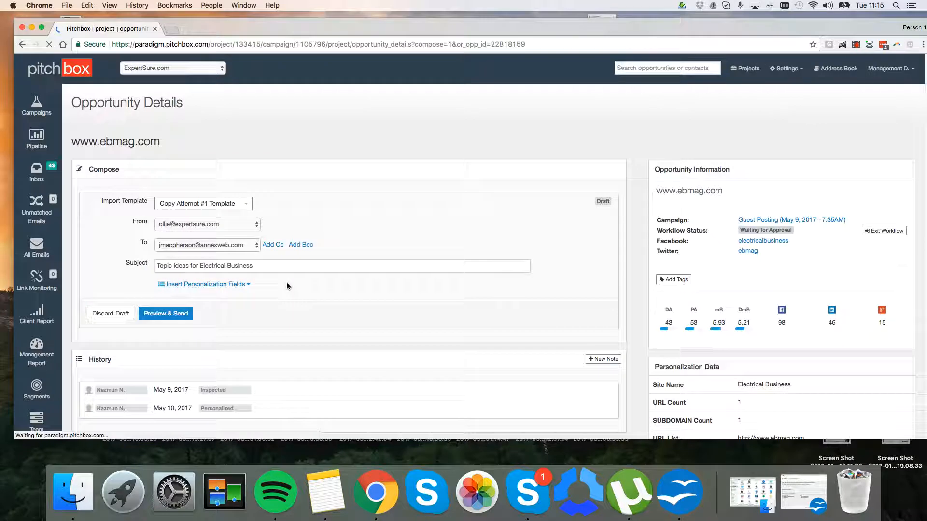
scroll(333, 297, down, 2)
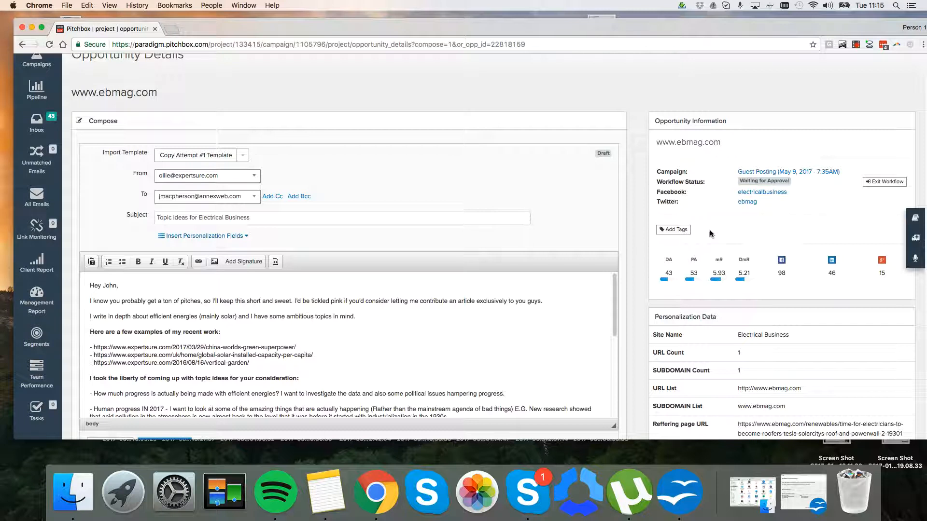
Return to the compose list, select every opportunity on the page and open the send preview
click(22, 45)
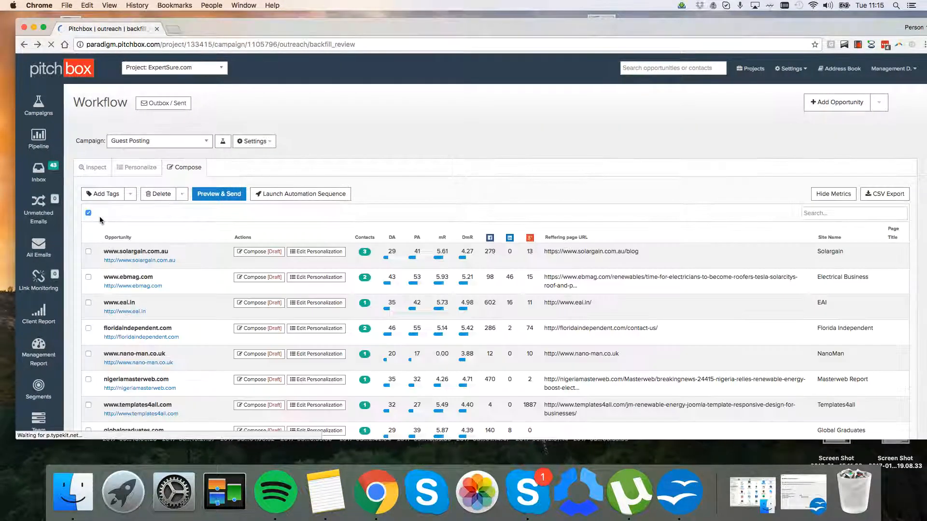
click(89, 214)
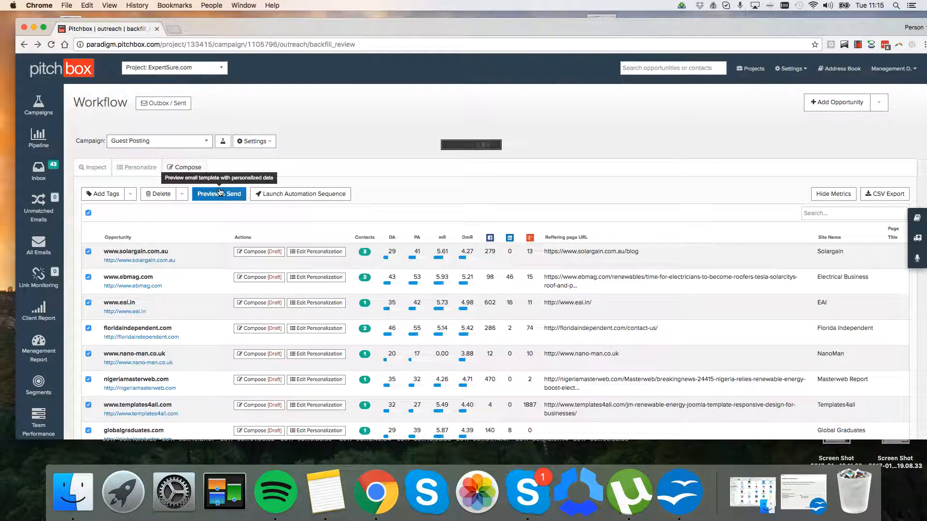
click(222, 196)
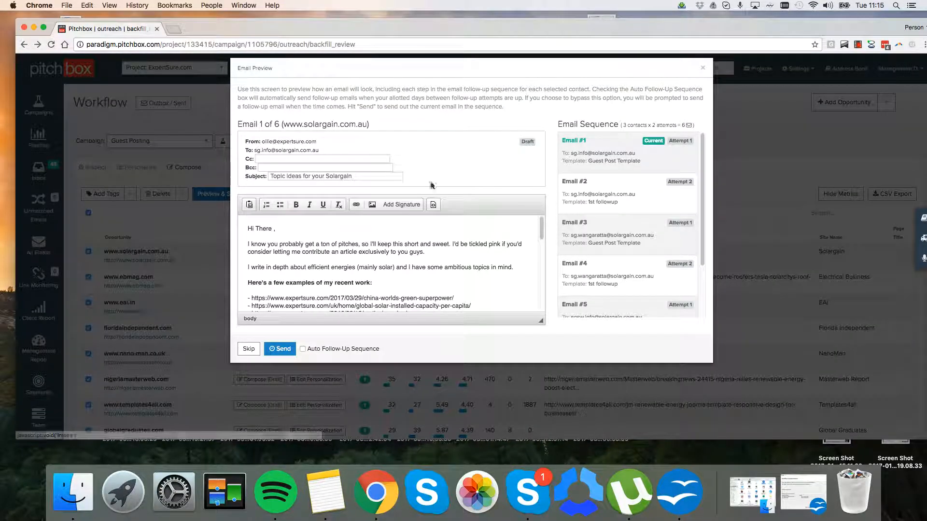
scroll(471, 249, down, 3)
scroll(471, 249, up, 3)
scroll(471, 249, down, 10)
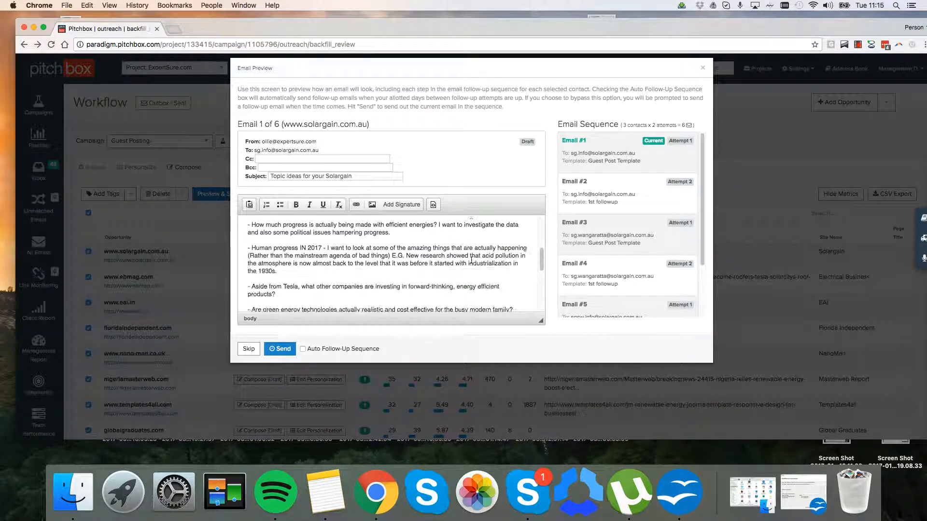
scroll(471, 261, down, 3)
scroll(472, 259, up, 6)
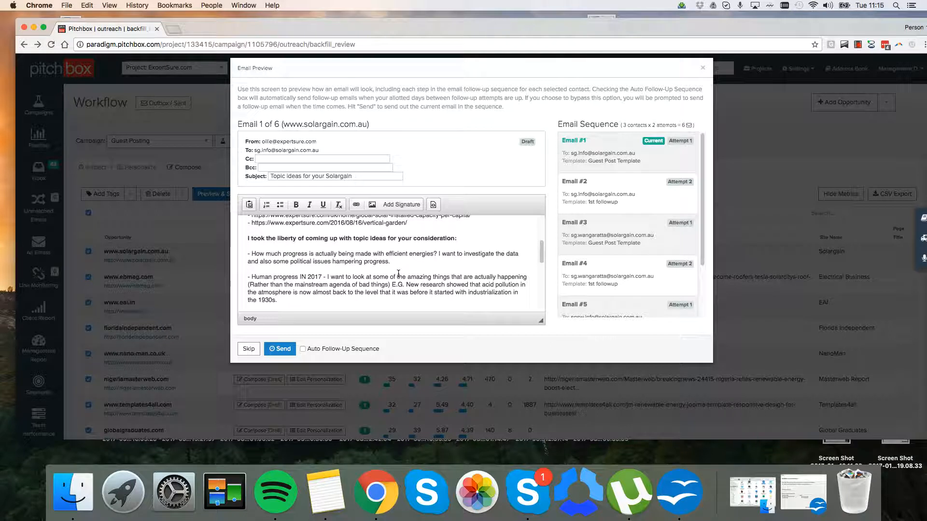
scroll(394, 261, up, 6)
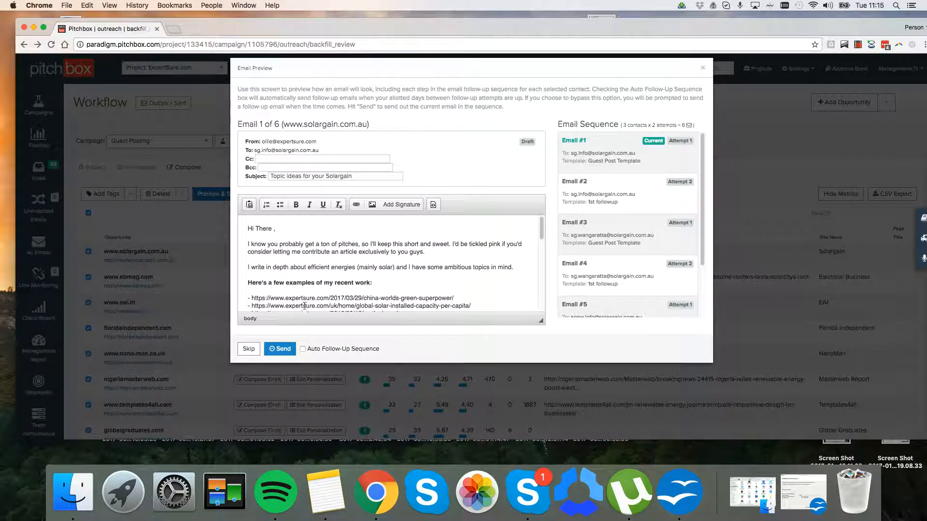
scroll(297, 288, down, 1)
drag(248, 279, 183, 269)
click(193, 261)
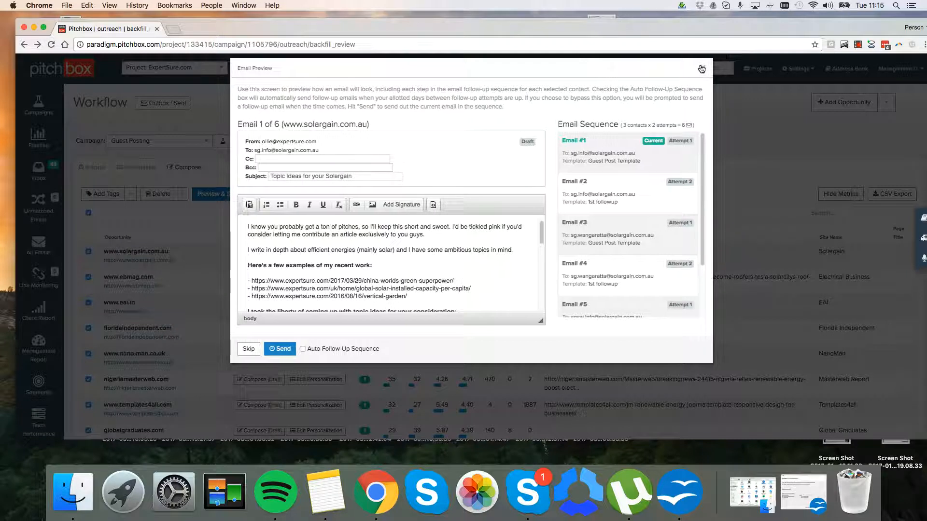
key(Escape)
Open the Guest Post Template from the campaign's email sequence settings and review its full body text
click(263, 147)
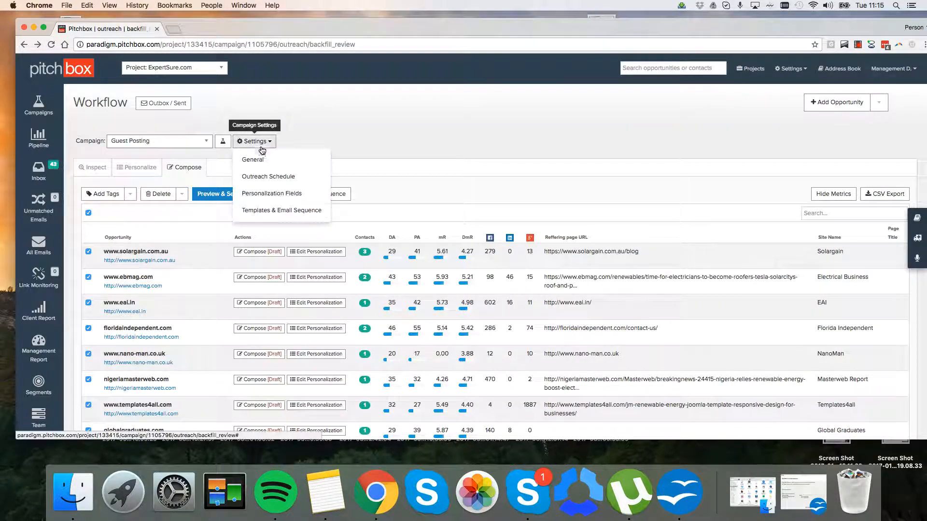
click(283, 218)
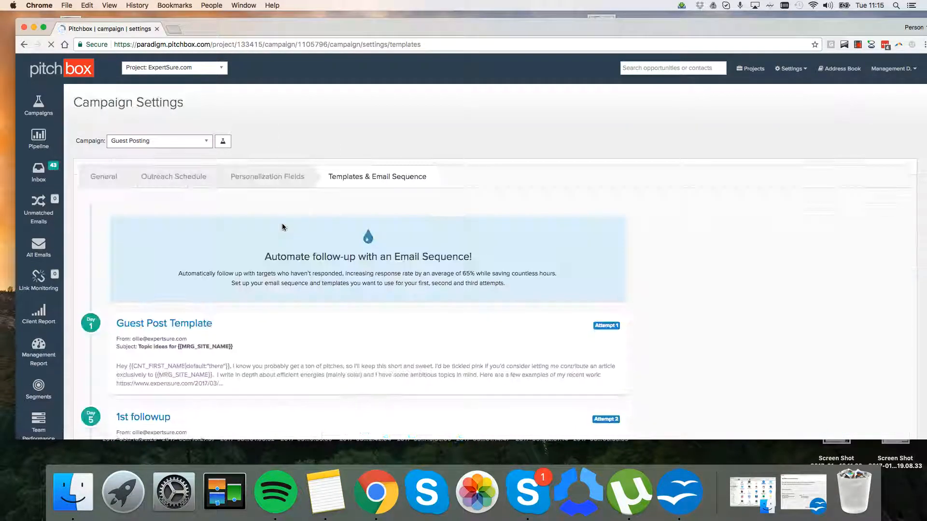
click(583, 283)
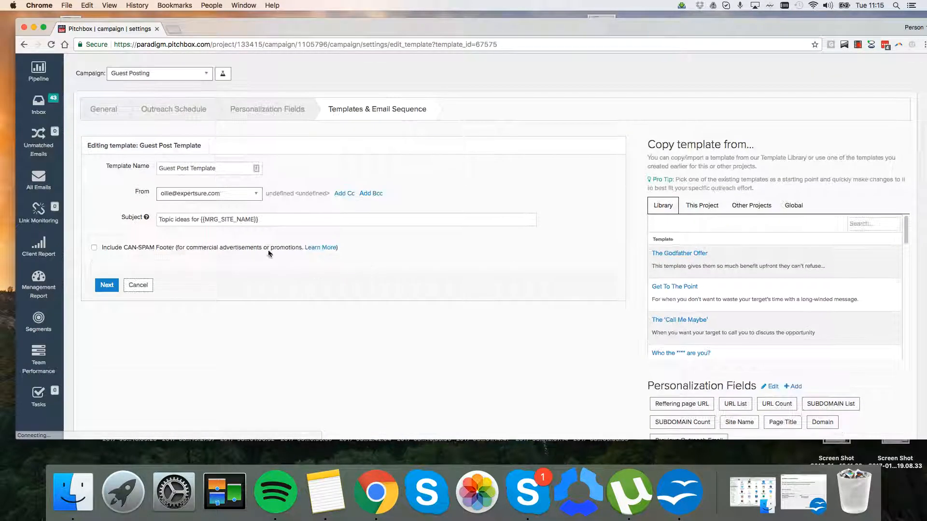
scroll(297, 314, down, 3)
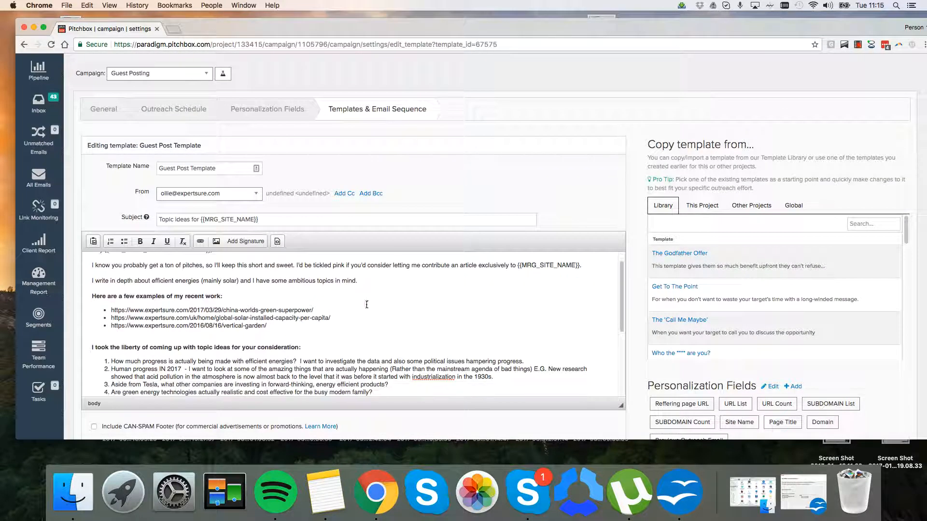
scroll(297, 315, down, 10)
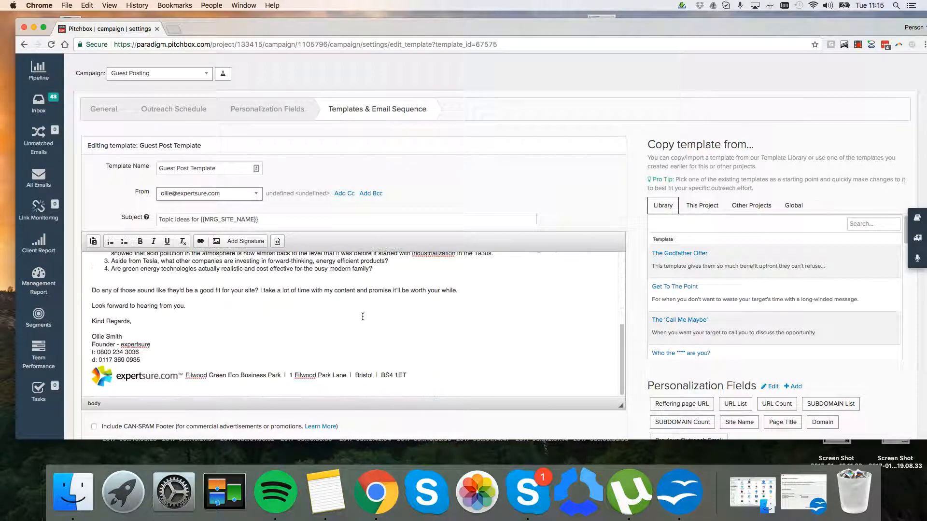
Preview the Guest Post Template without entering sample data and save it
click(116, 306)
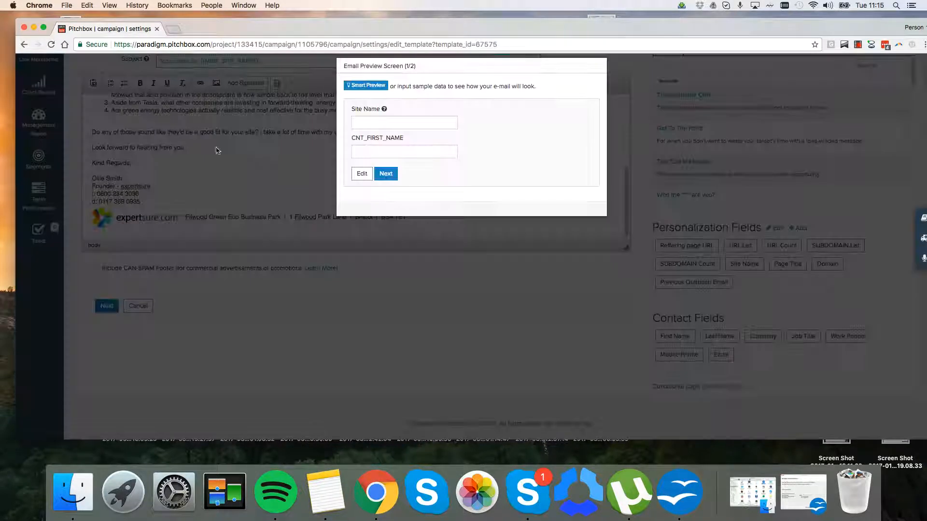
click(389, 175)
scroll(392, 176, down, 5)
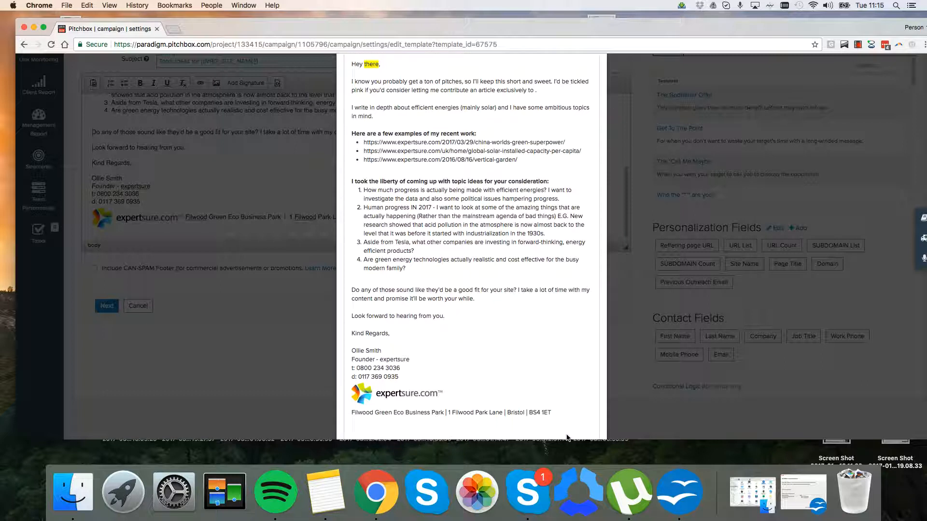
click(487, 427)
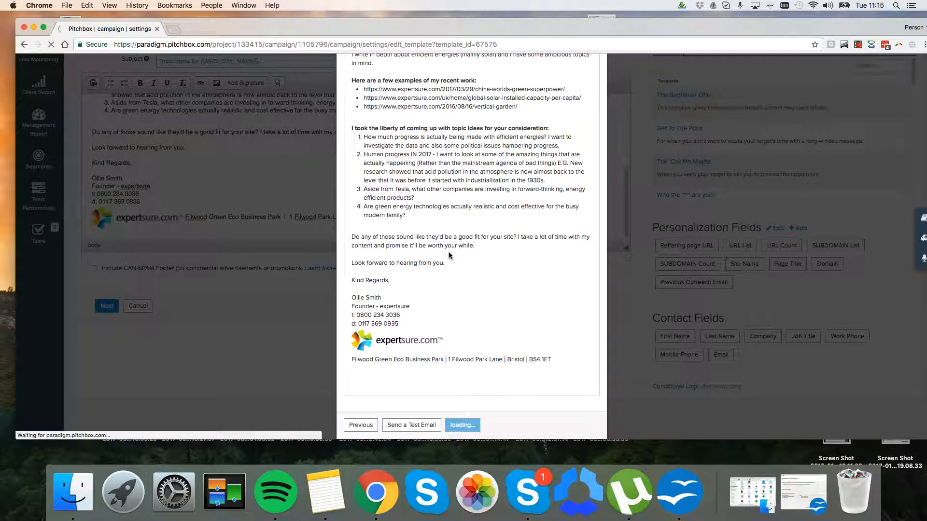
scroll(297, 283, up, 2)
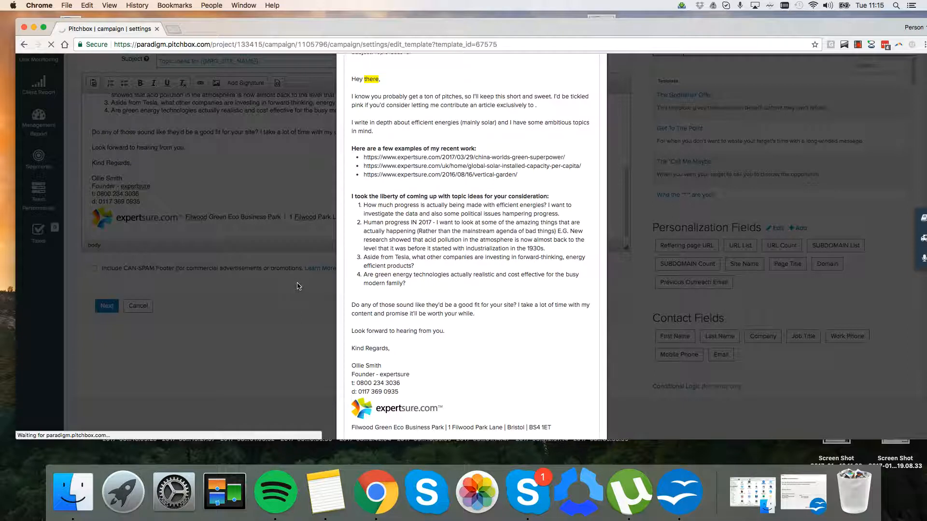
scroll(297, 286, up, 3)
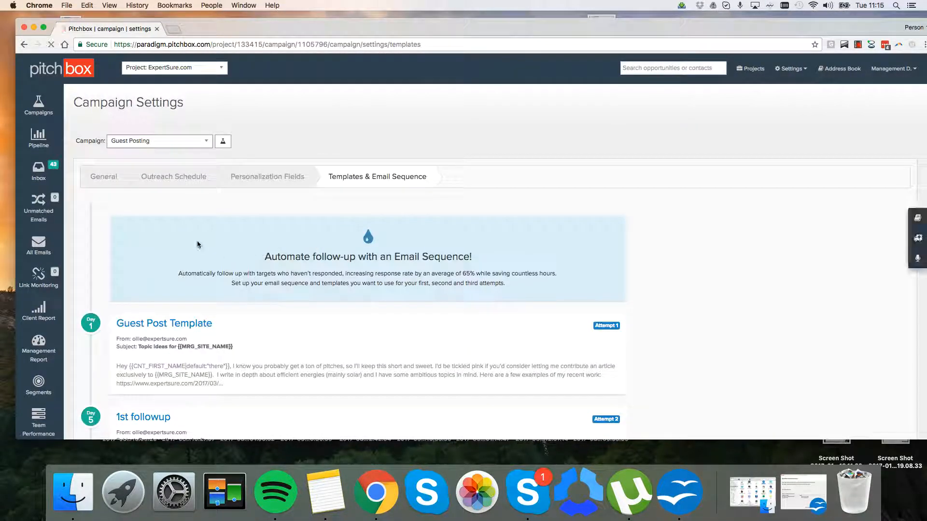
Look over the campaign's email sequence and reopen the Guest Posting compose list from the campaigns overview
scroll(278, 319, down, 3)
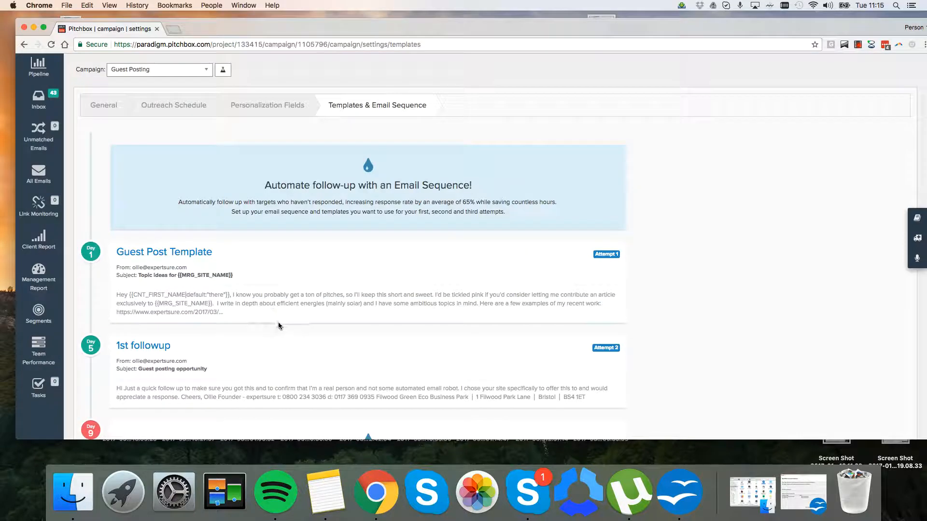
scroll(278, 321, down, 5)
scroll(276, 314, up, 8)
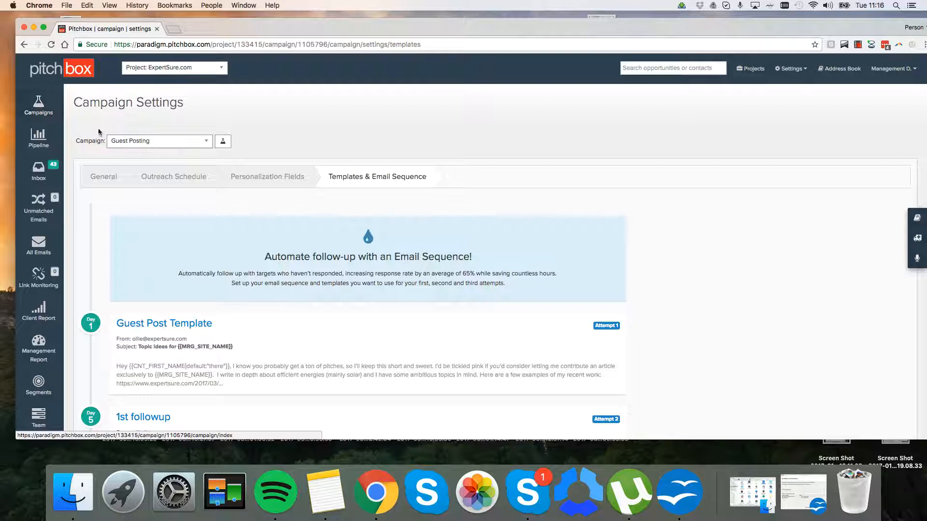
click(50, 109)
click(113, 177)
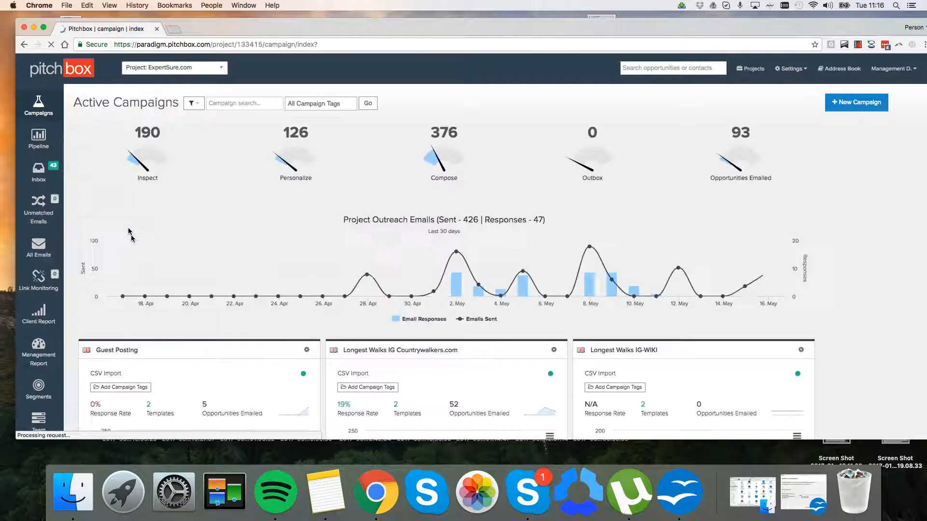
scroll(232, 314, down, 5)
click(215, 328)
scroll(203, 270, down, 10)
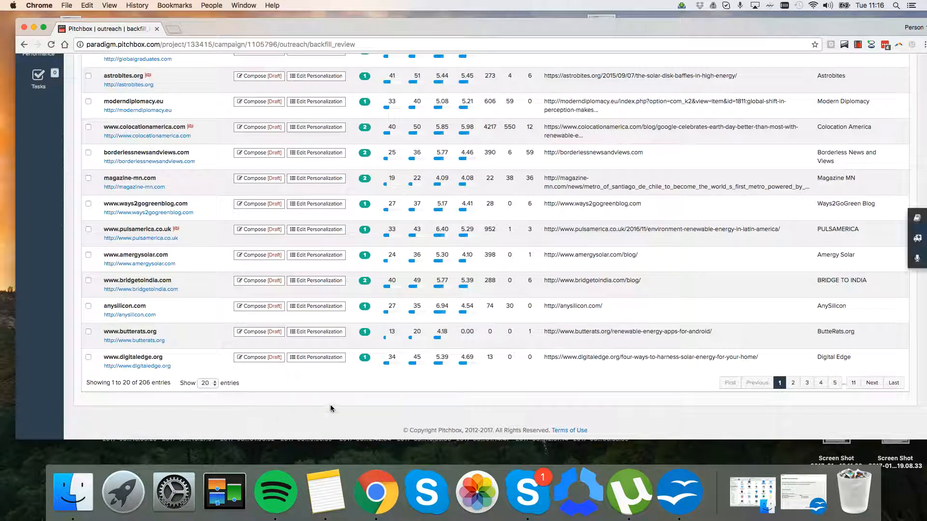
scroll(223, 248, up, 10)
Select every opportunity on the page, launch the automation sequence for them and check the reloaded list
click(88, 213)
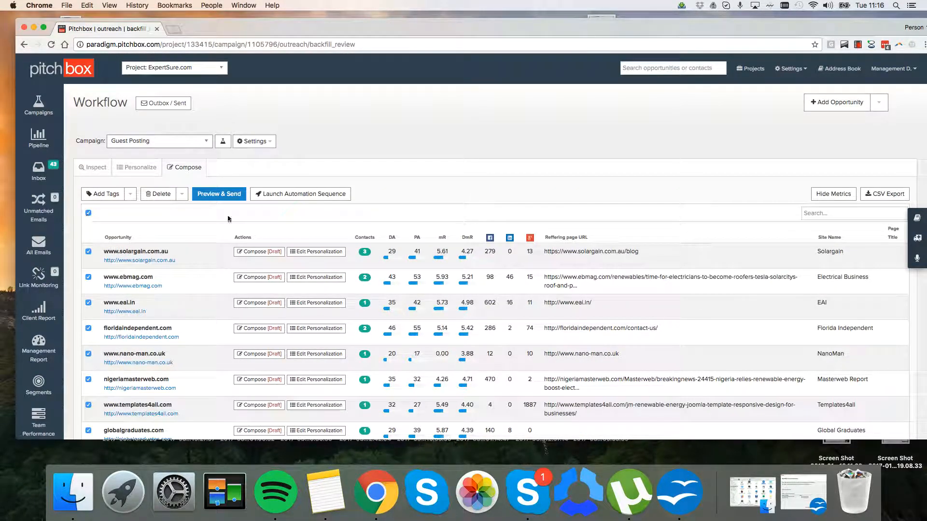
click(277, 195)
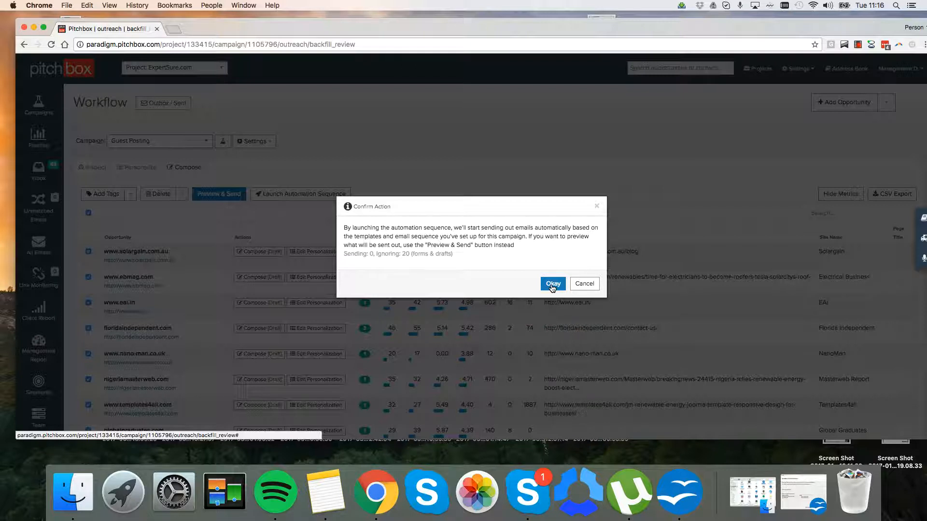
click(553, 285)
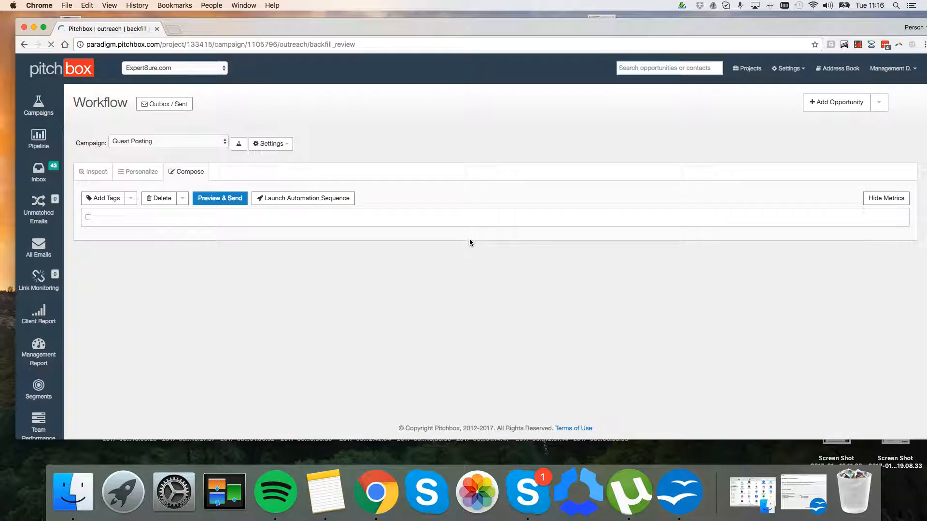
scroll(458, 252, down, 10)
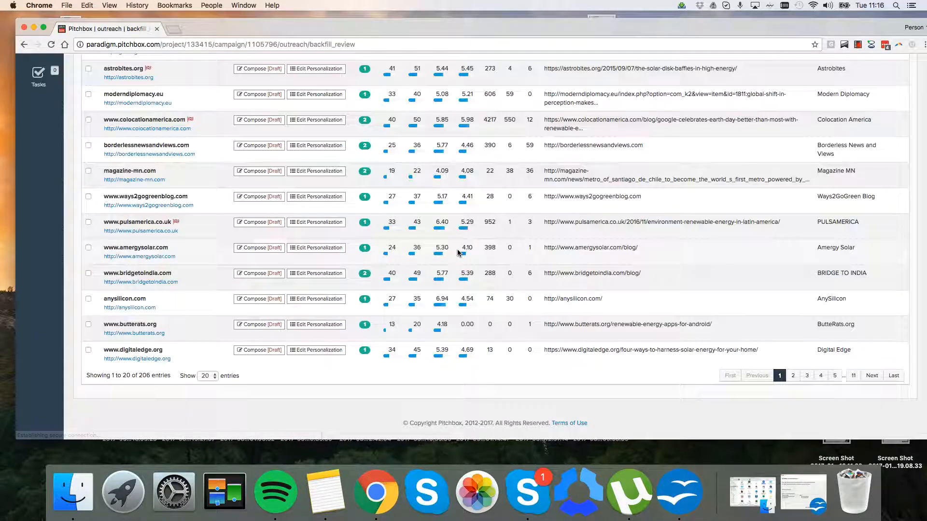
scroll(457, 252, up, 6)
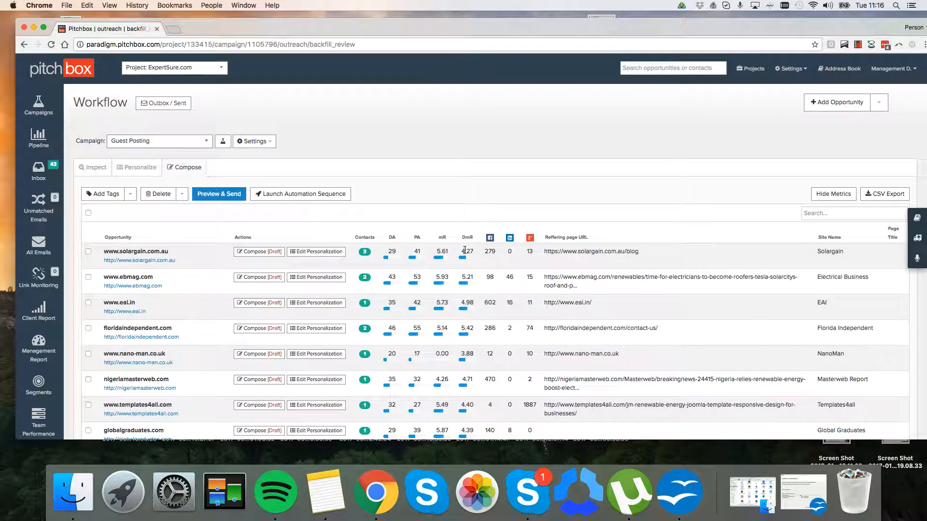
Select all opportunities again, examine the sending and ignoring line in the automation launch confirmation and close it without launching
click(89, 212)
click(299, 194)
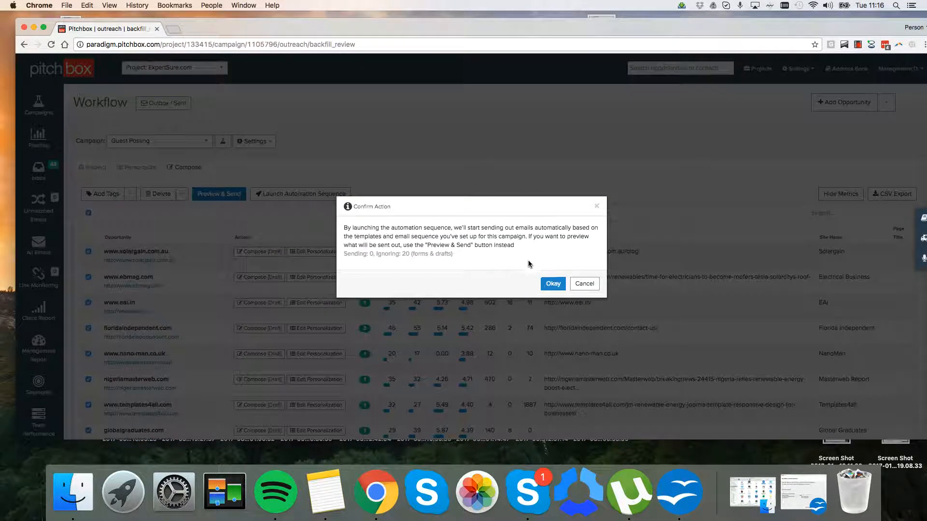
drag(455, 254, 431, 254)
click(477, 247)
click(597, 206)
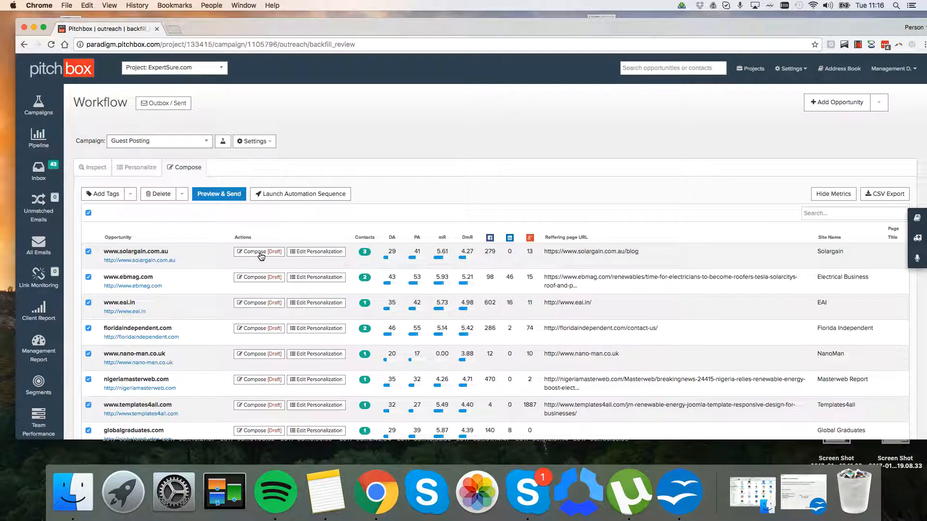
Change the number of entries shown per page in the compose list
scroll(261, 255, down, 10)
click(215, 403)
scroll(290, 314, up, 15)
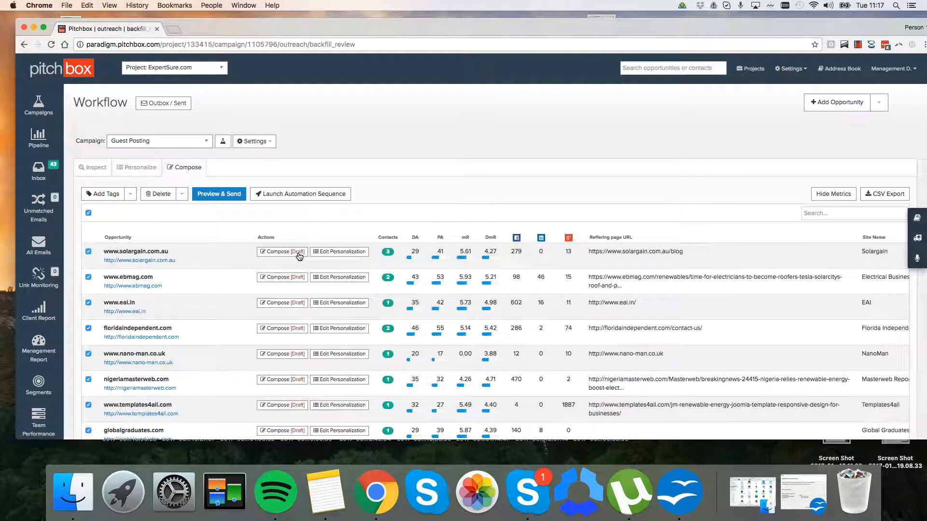
Switch to the OpenOffice Writer notes, review the personalization guidelines and add a fifth item reading "ALWAYS SEND TEST EMAILS."
click(671, 497)
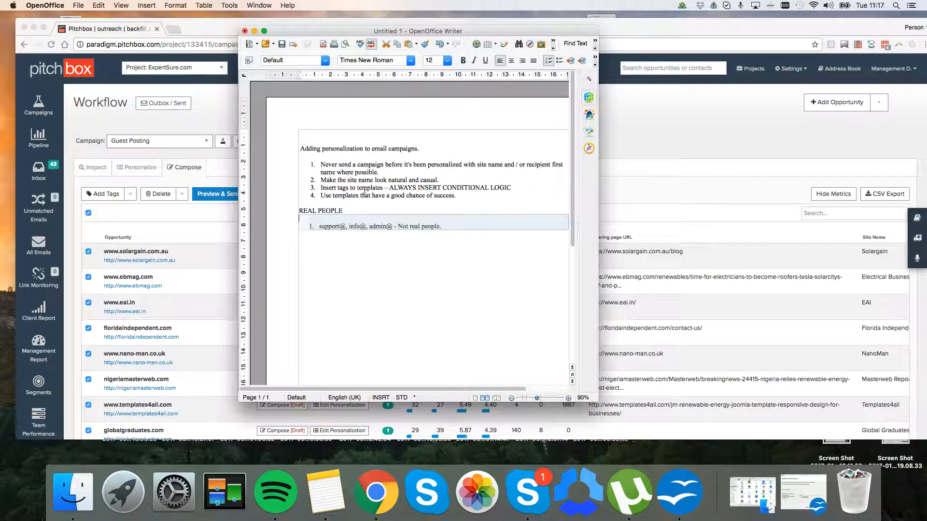
drag(321, 166, 473, 165)
click(431, 169)
mouse_move(319, 180)
mouse_down()
mouse_move(445, 183)
mouse_move(320, 190)
mouse_up()
click(466, 189)
click(464, 196)
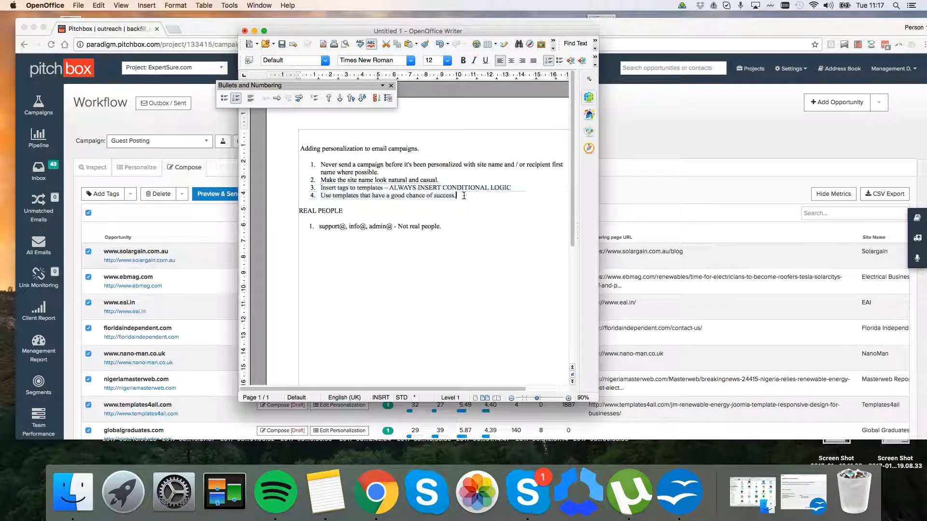
key(Return)
text(ALWAYS SEND TEST EMAILS.)
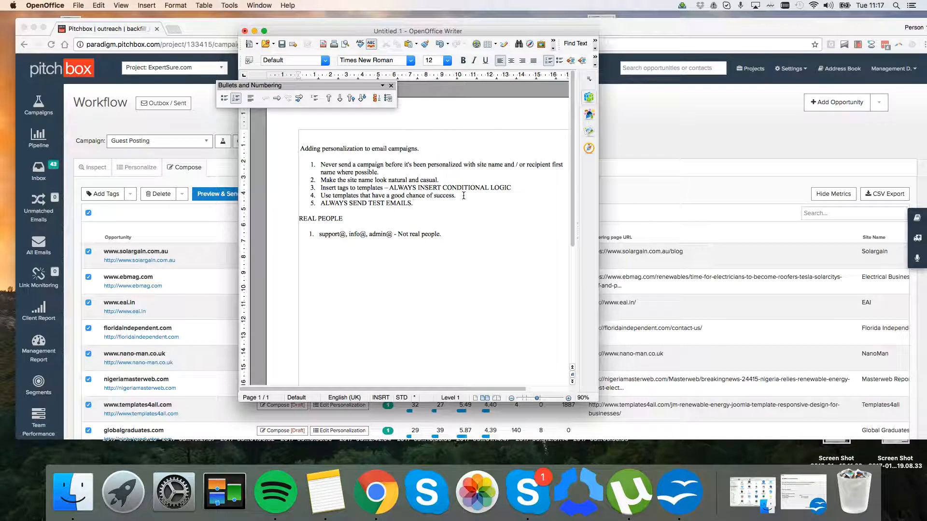
Extend the fifth guideline to read "ALWAYS SEND TEST EMAILS to check it looks good and norm"
drag(461, 196, 319, 196)
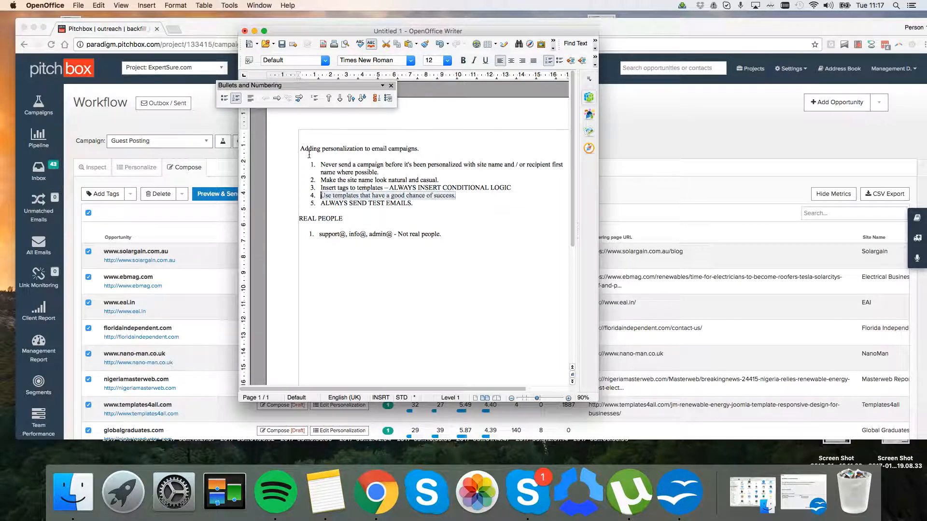
drag(414, 204, 316, 204)
click(422, 204)
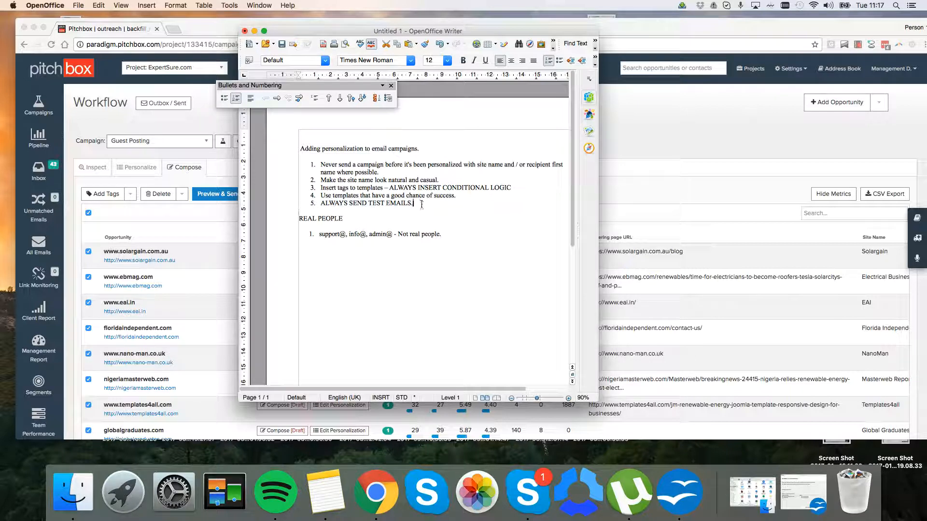
text(it looks good and norm)
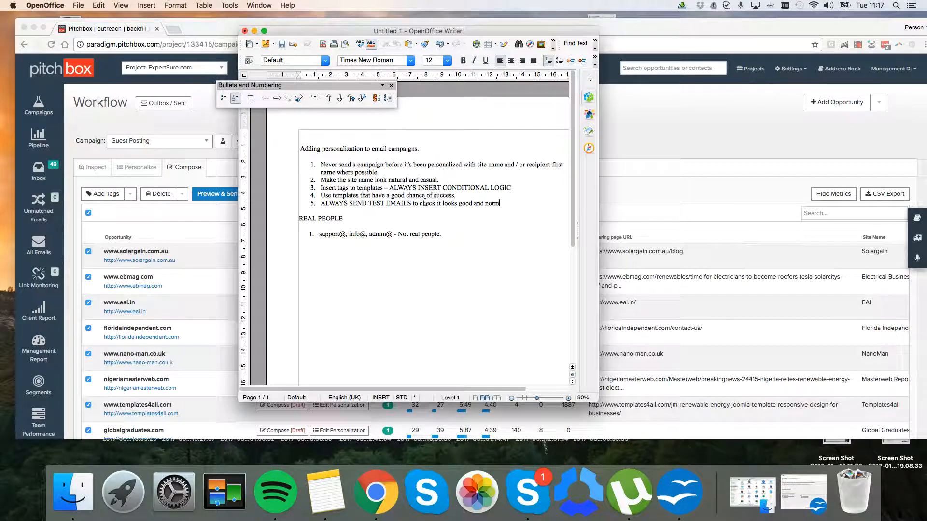